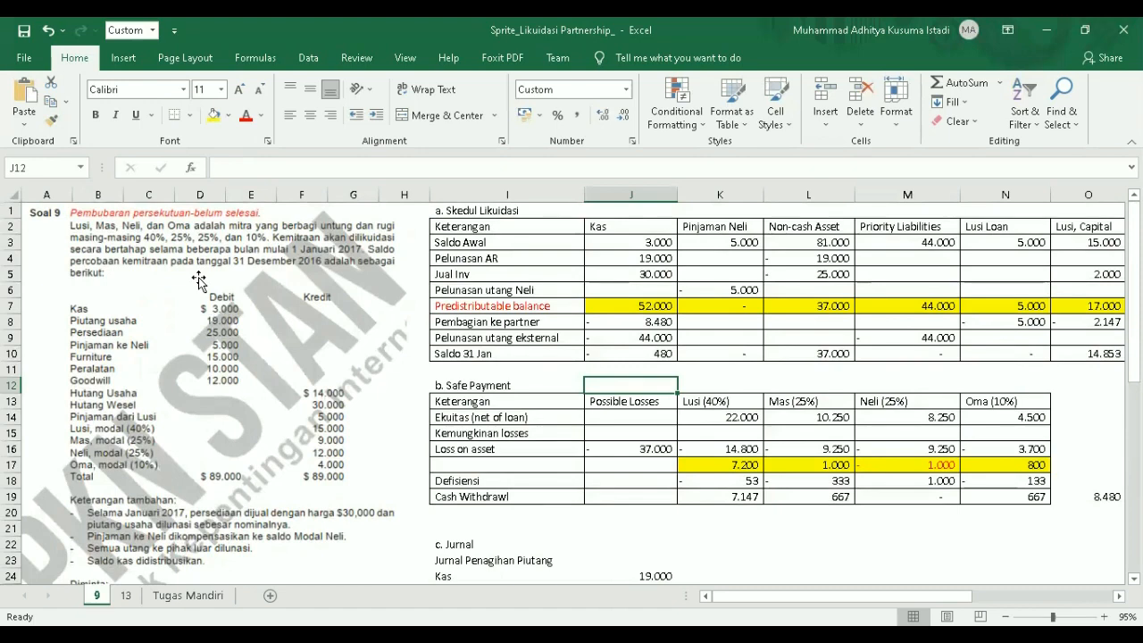
Step: Read through the Soal 9 problem statement, trial balance, additional notes and the three required tasks
scroll(198, 281, down, 1)
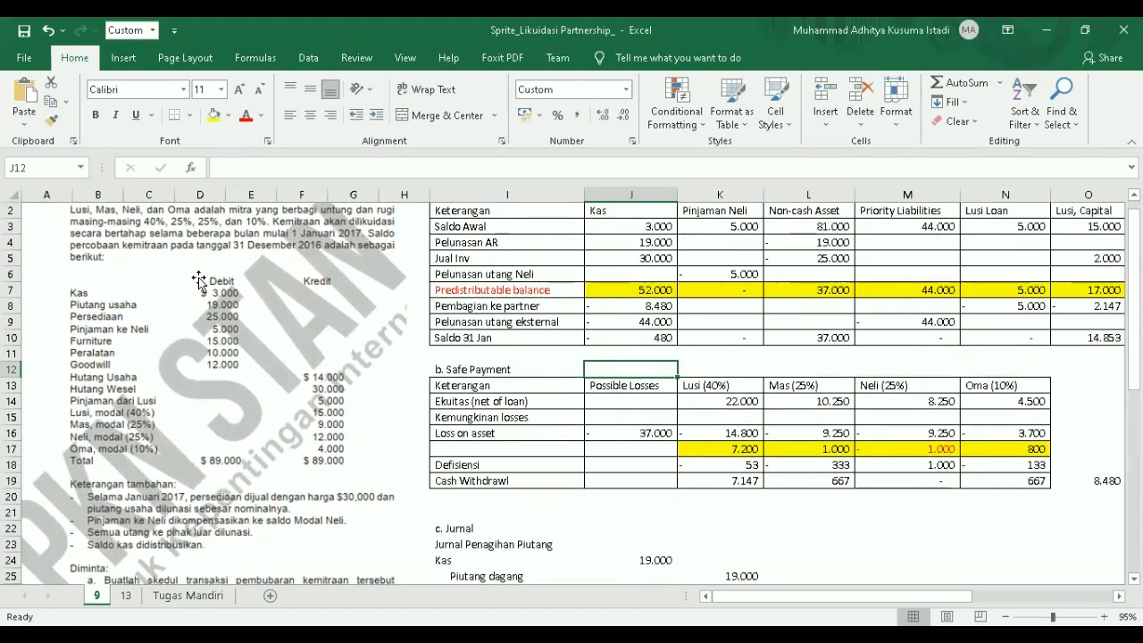
scroll(199, 280, down, 1)
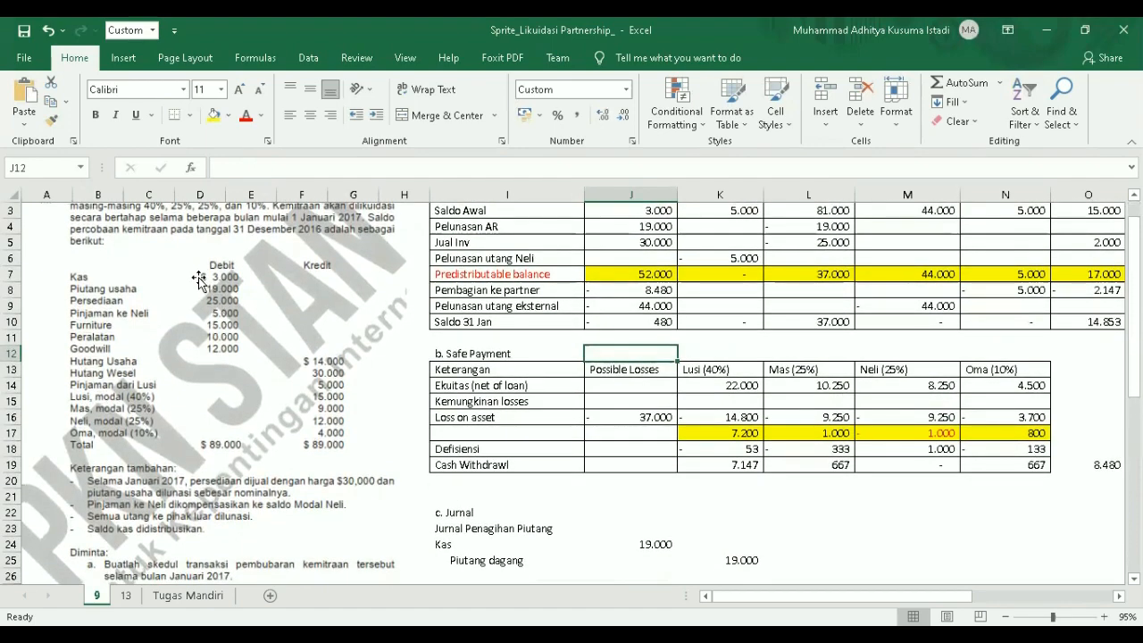
scroll(199, 281, down, 5)
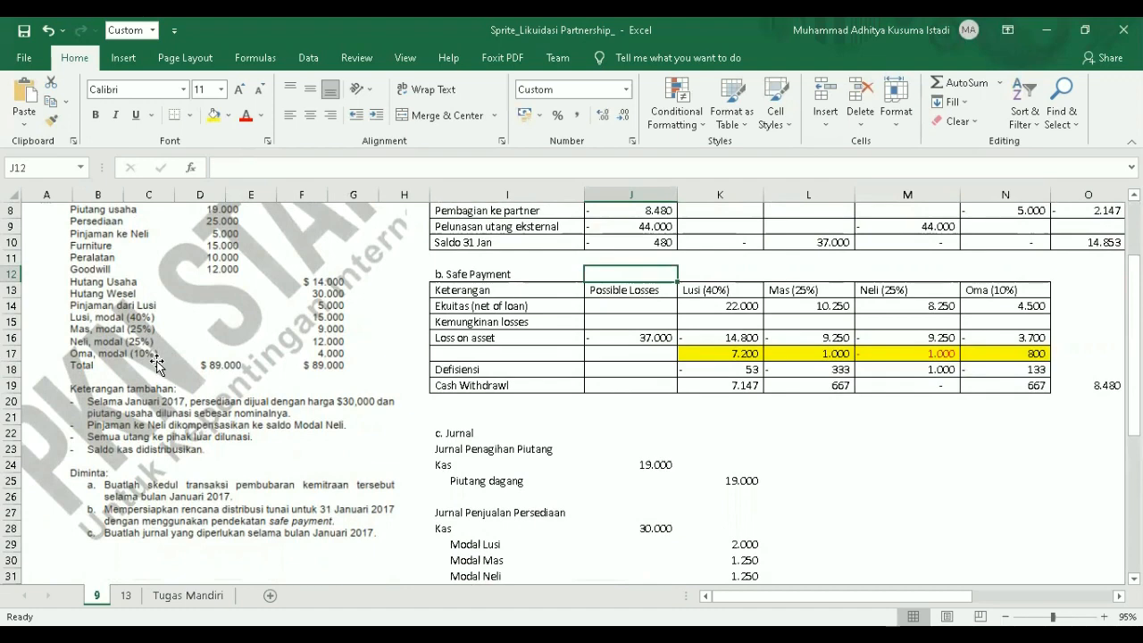
scroll(156, 364, down, 1)
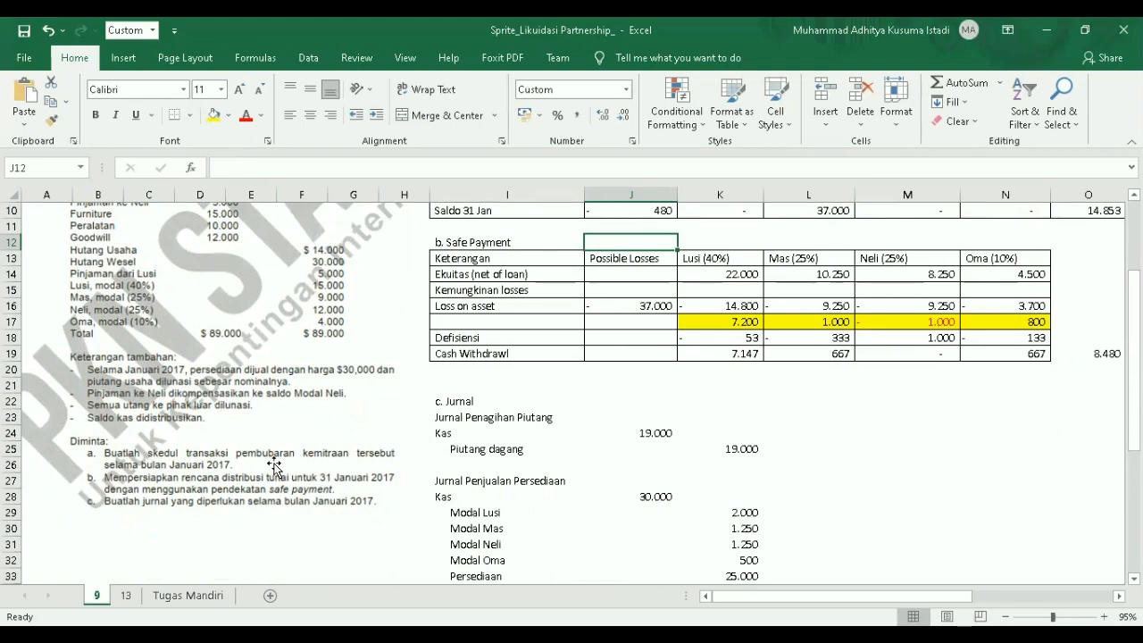
scroll(274, 465, down, 1)
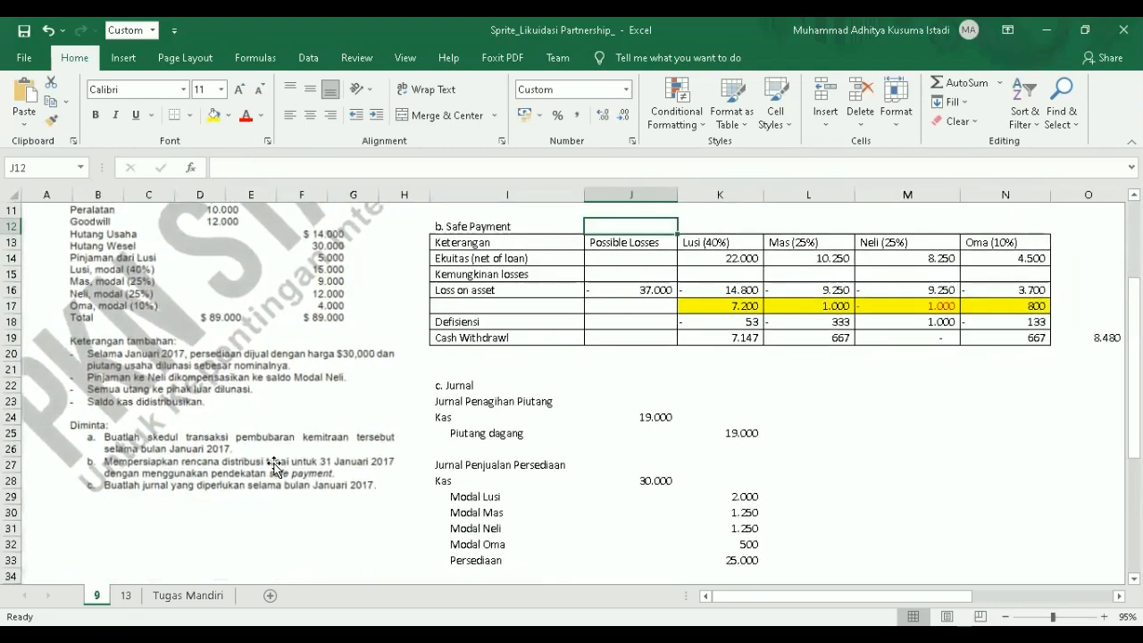
Step: Examine the Skedul Likuidasi column headings and the Saldo Awal amounts in J3 and K3
scroll(274, 465, up, 4)
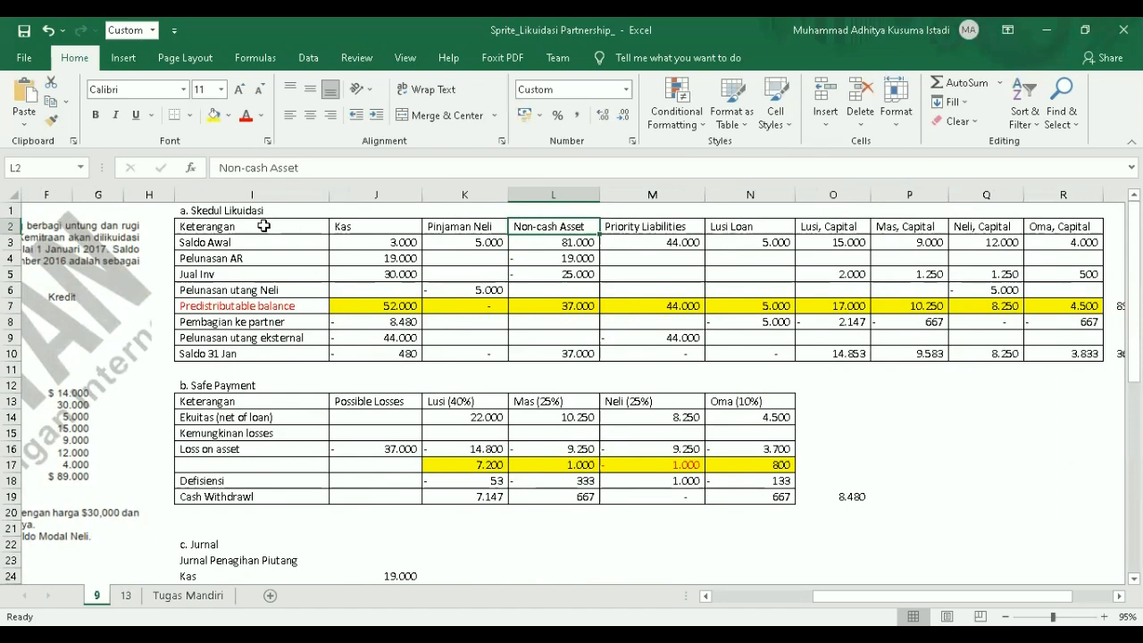
click(263, 226)
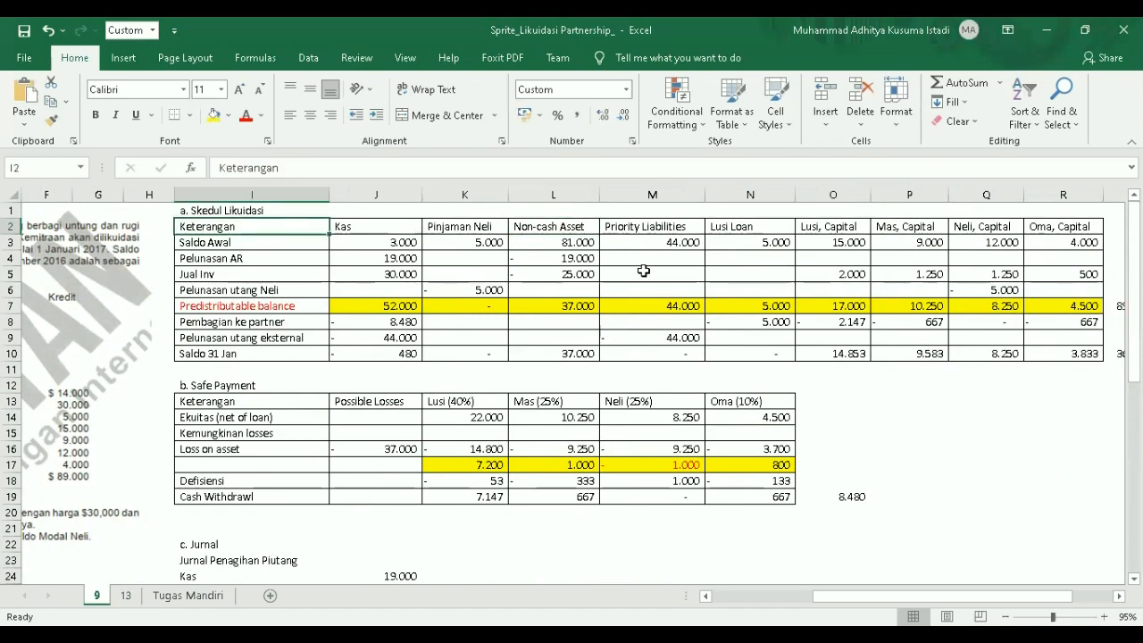
scroll(643, 271, right, 2)
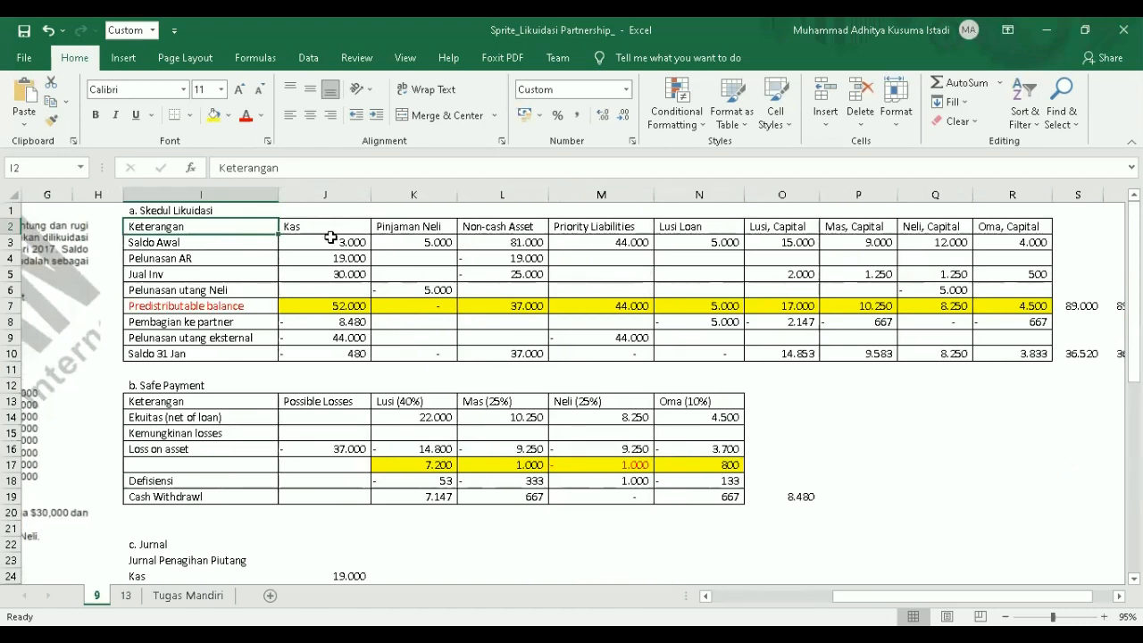
click(330, 239)
click(430, 240)
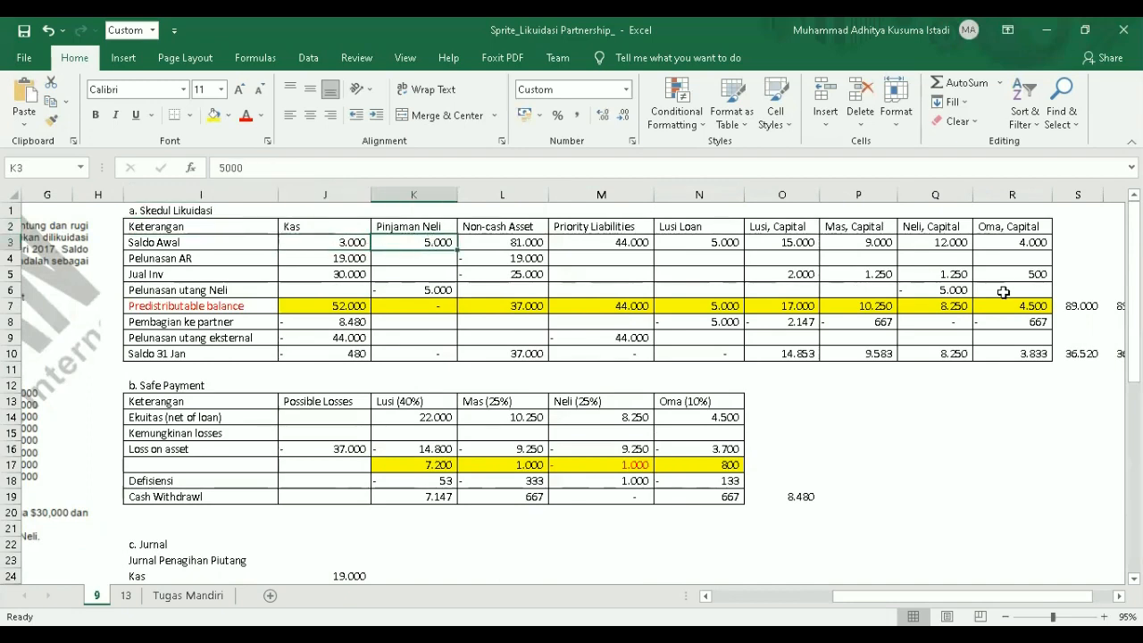
Step: Review the trial balance and the Keterangan tambahan notes on sales, receivables and loan offsetting
scroll(627, 371, left, 3)
scroll(627, 370, down, 2)
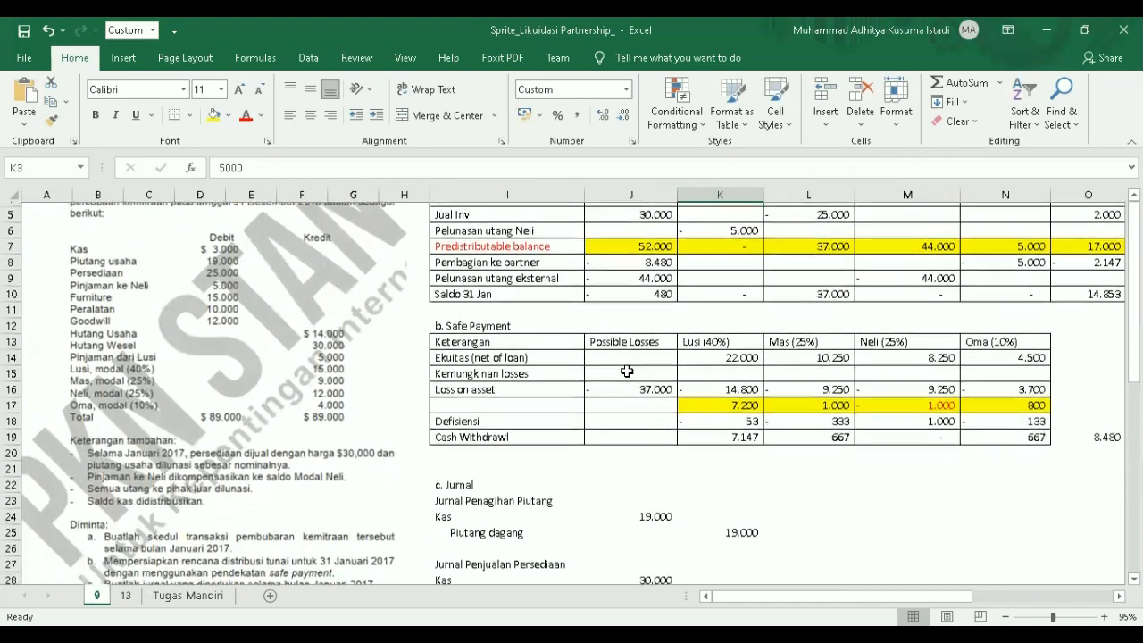
scroll(627, 371, down, 2)
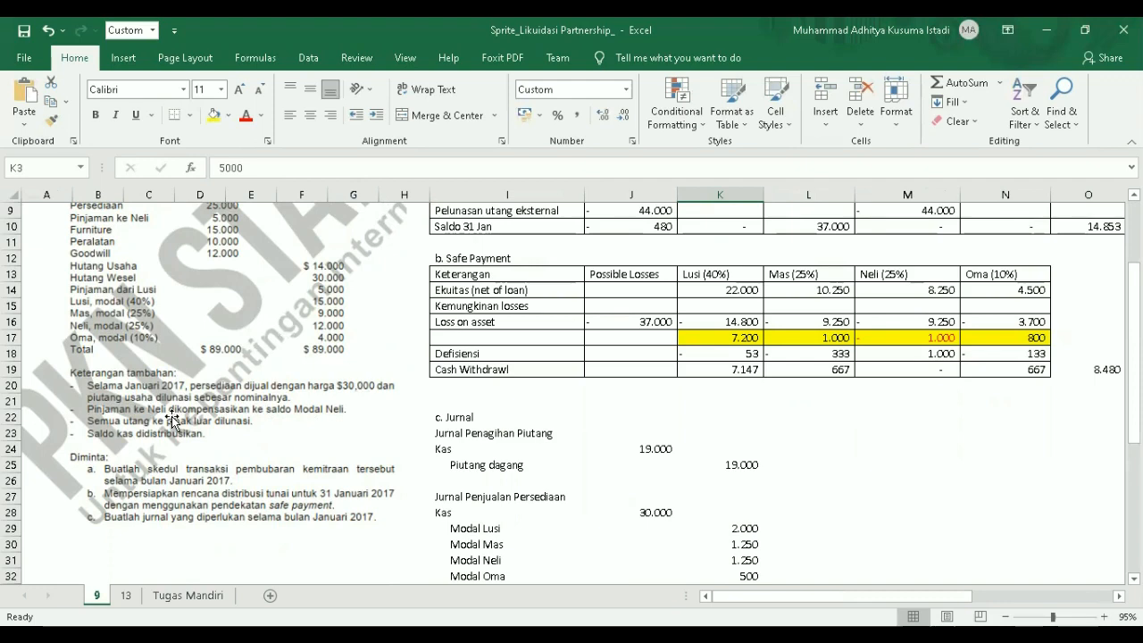
Step: Inspect the Pelunasan AR entries in the Kas and Non-cash Asset columns of the liquidation schedule
scroll(413, 402, up, 3)
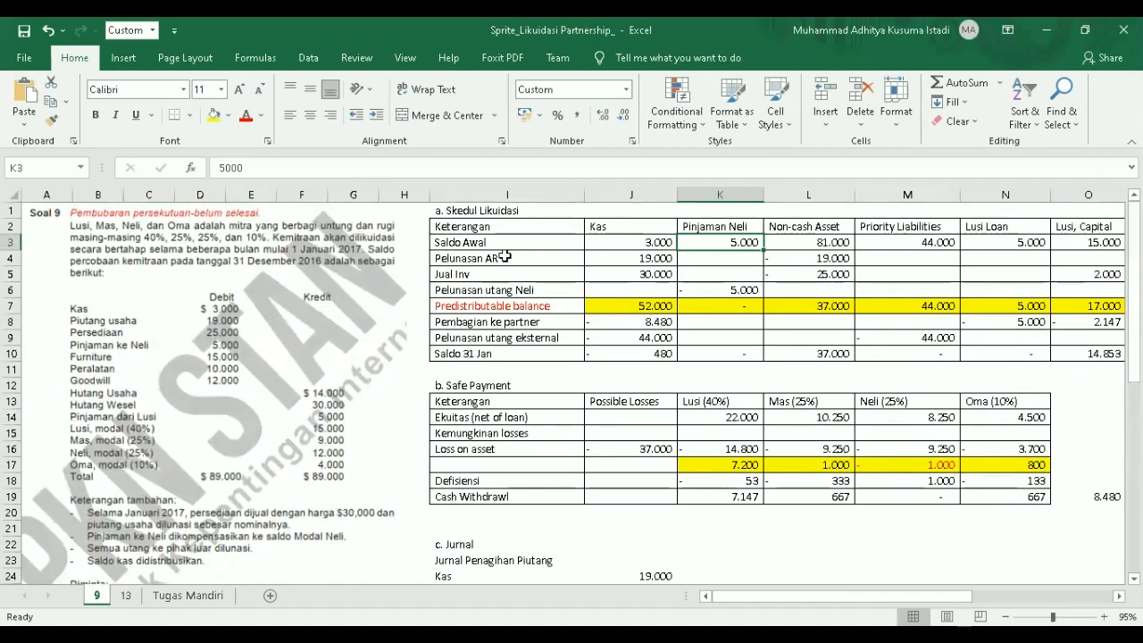
click(658, 259)
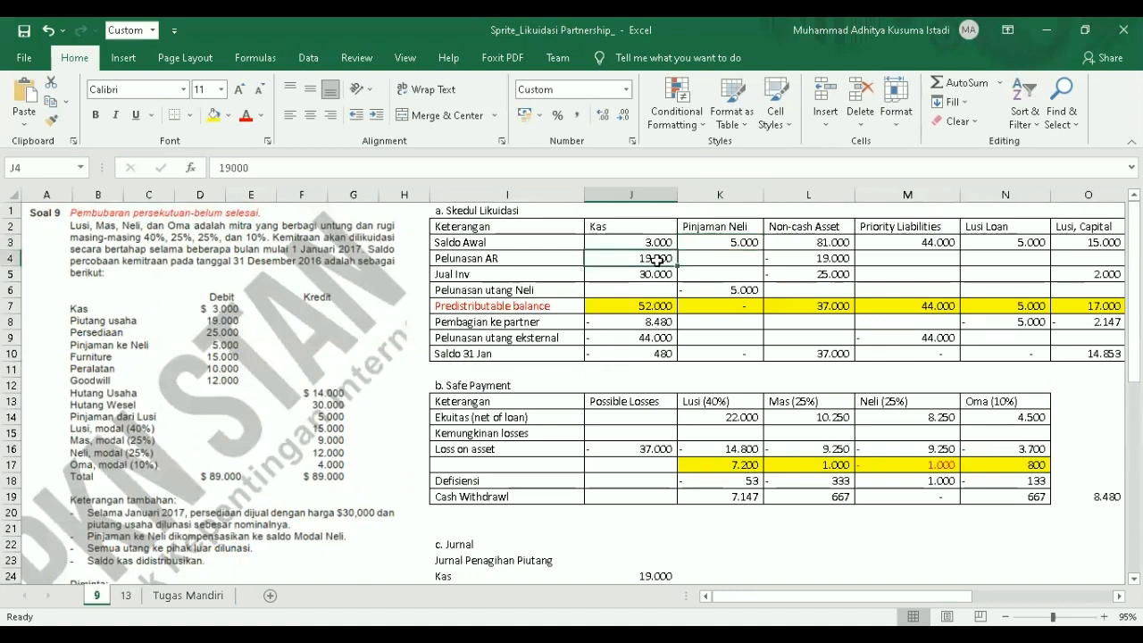
click(813, 260)
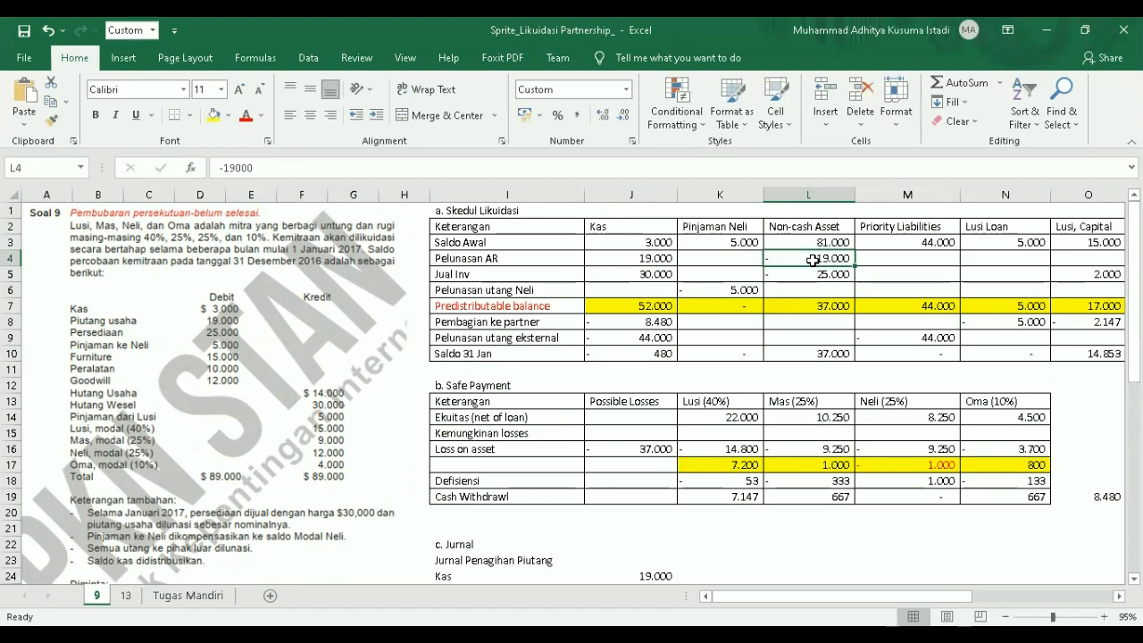
scroll(813, 260, right, 3)
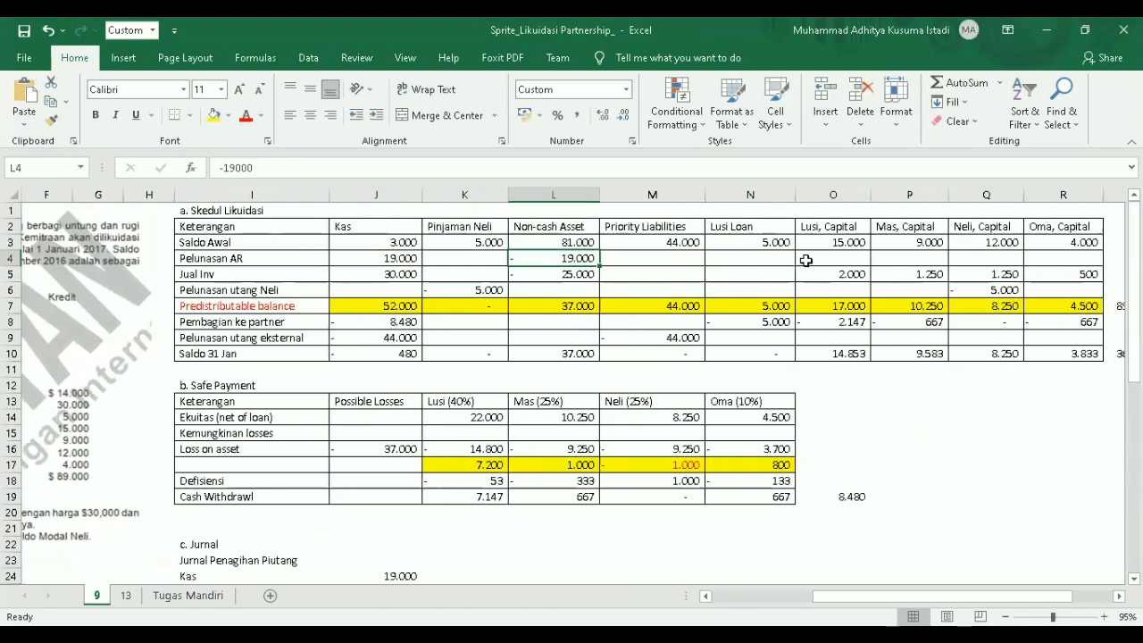
Step: Inspect the Jual Inv row and its Kas entry in J5 alongside the problem text
scroll(807, 260, left, 2)
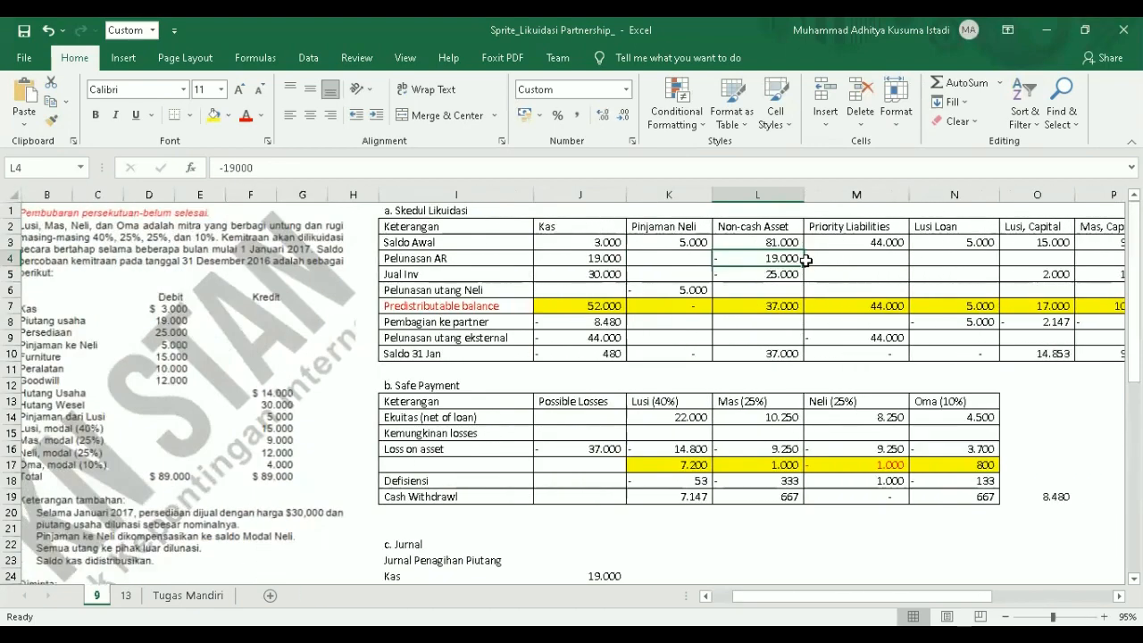
click(452, 272)
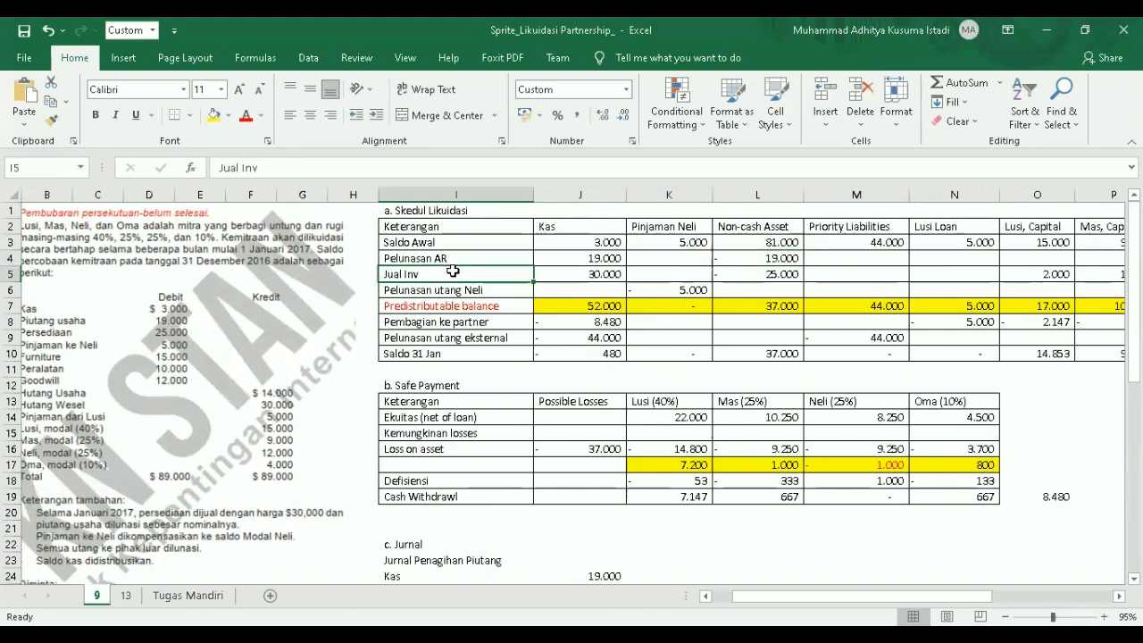
click(598, 271)
scroll(598, 272, left, 1)
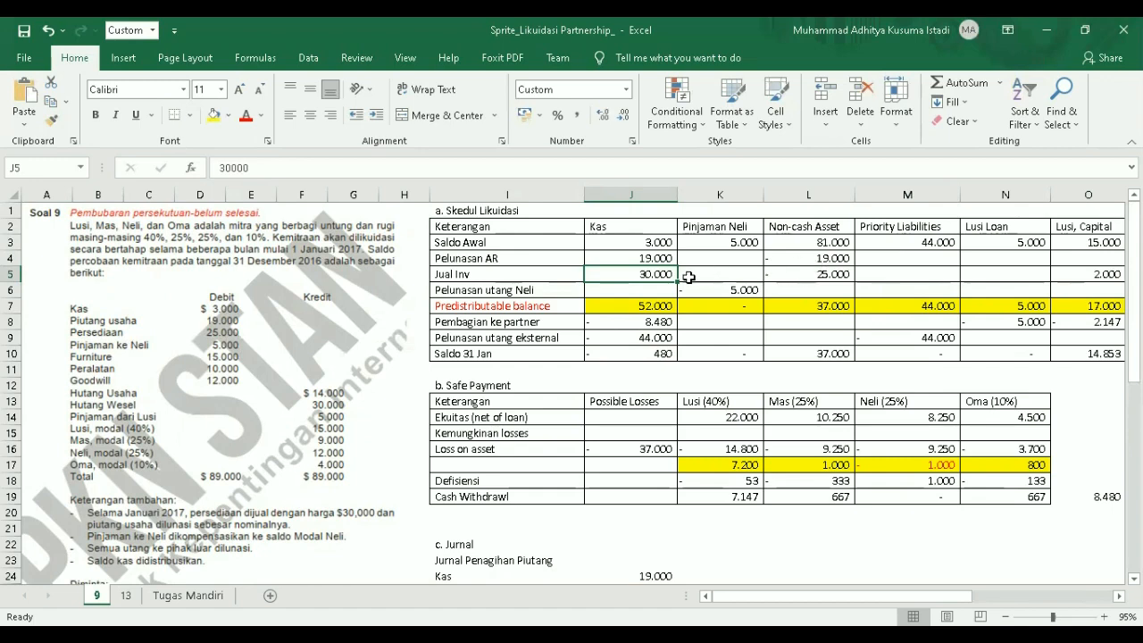
Step: Inspect the Jual Inv gain-sharing formulas in the four partners' capital columns, O5 through R5
scroll(815, 332, right, 3)
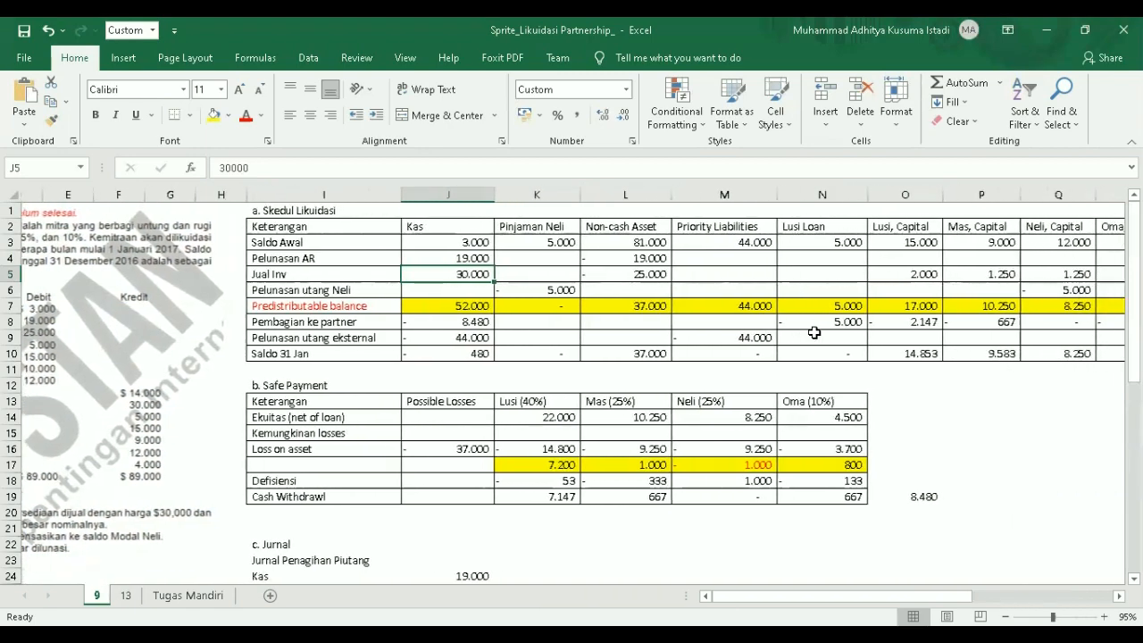
scroll(814, 332, right, 2)
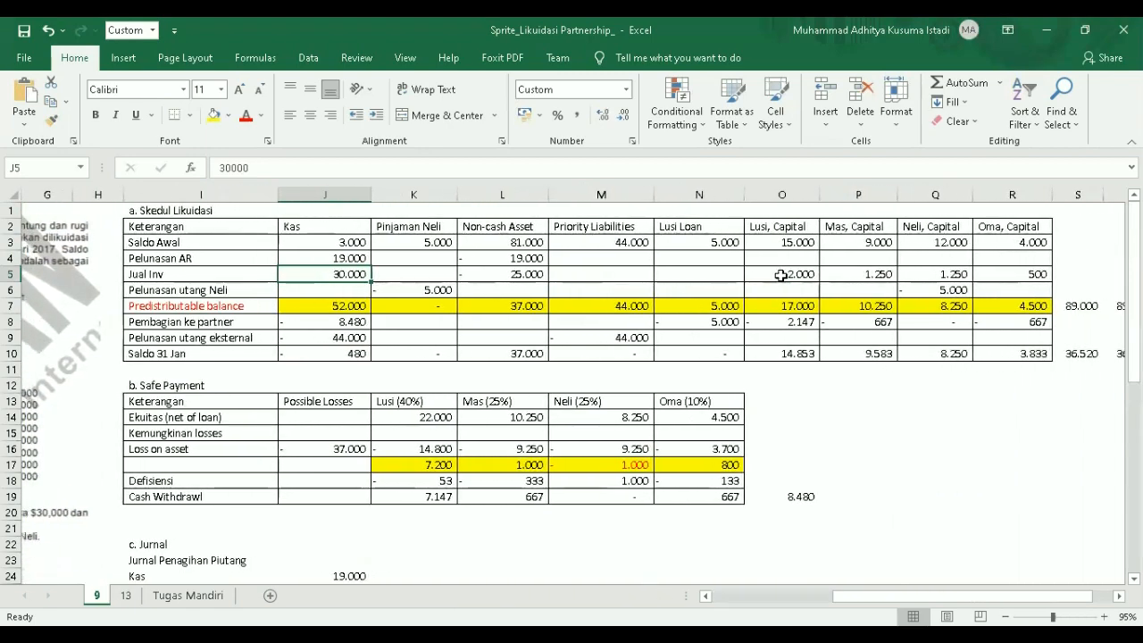
click(779, 271)
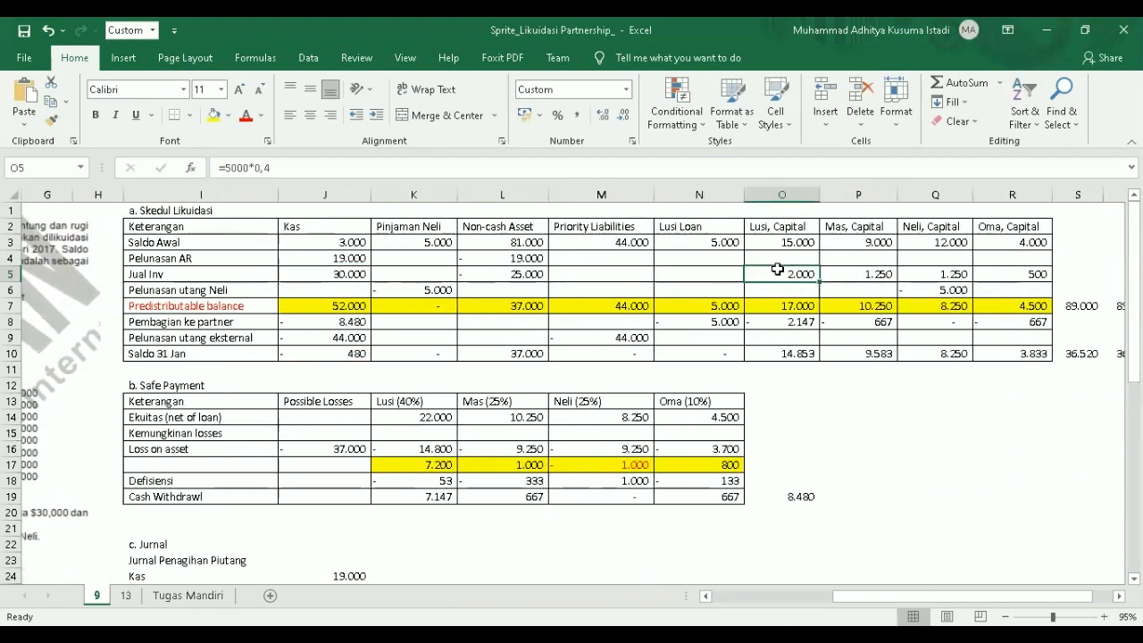
key(Right)
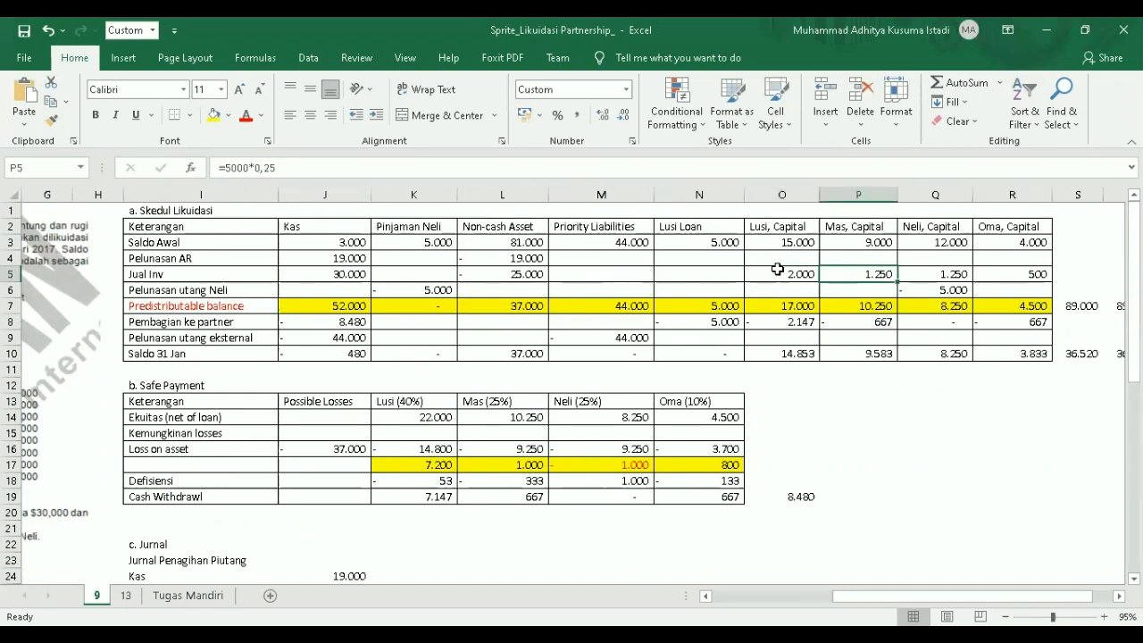
key(Right)
key(Right)
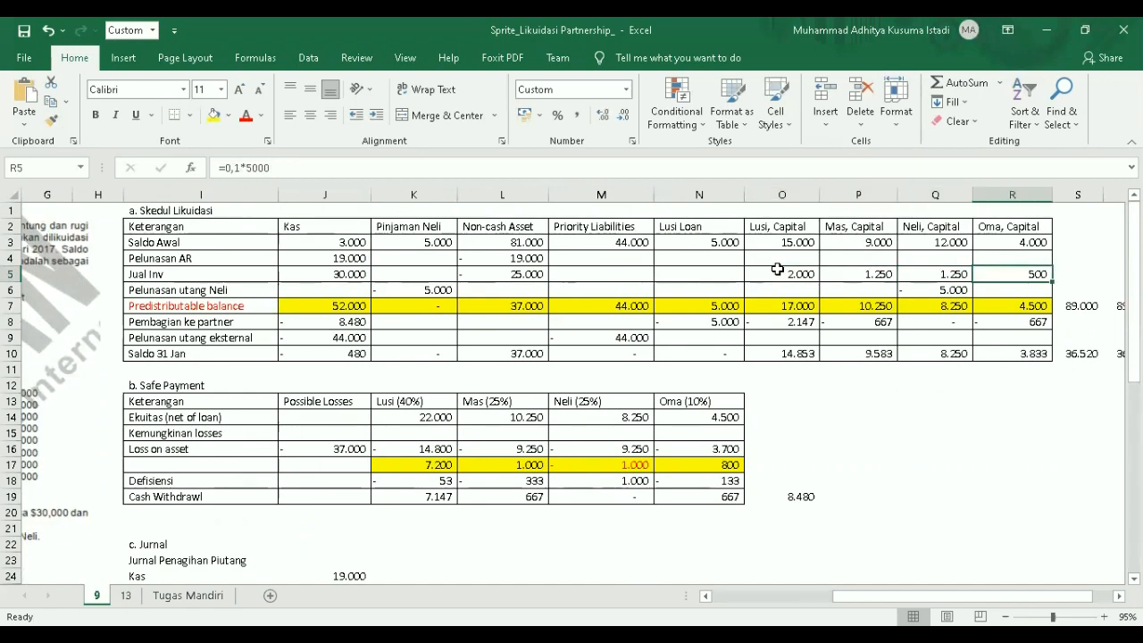
Step: Check the notes and inspect the partner loan settlement in row 6, including the K6 formula and the matching capital entry
scroll(303, 329, left, 3)
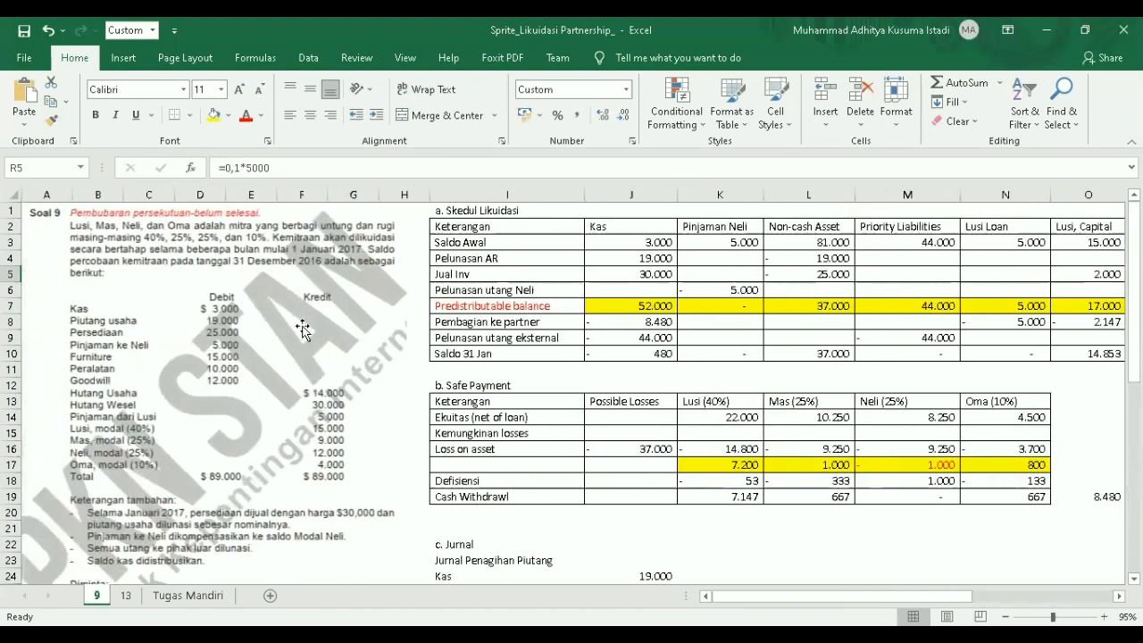
scroll(303, 329, down, 1)
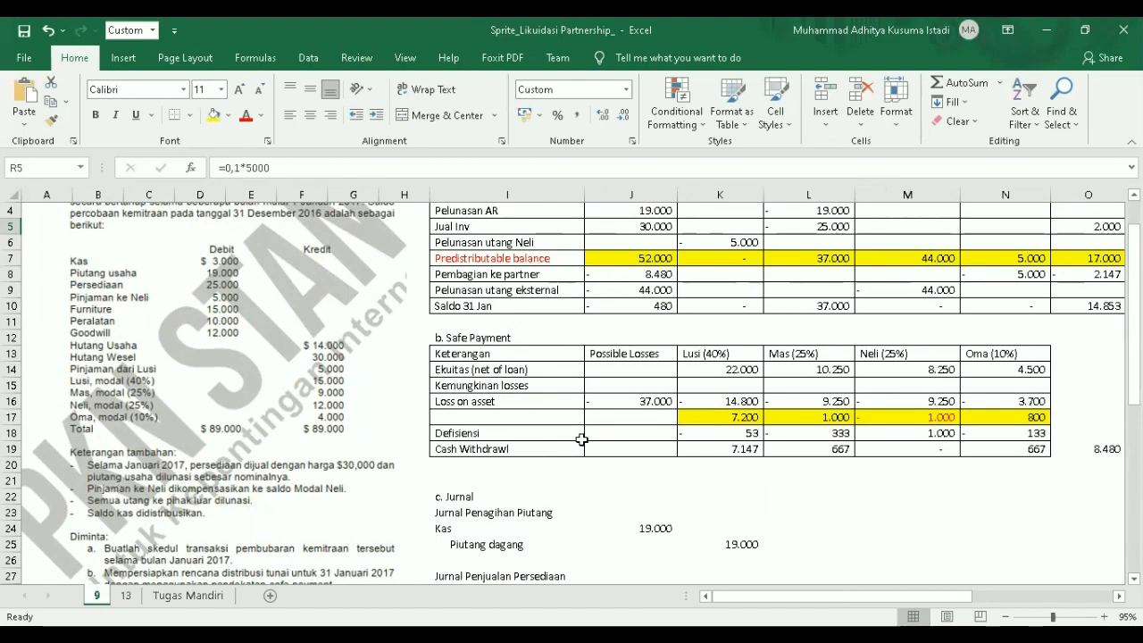
scroll(581, 439, up, 1)
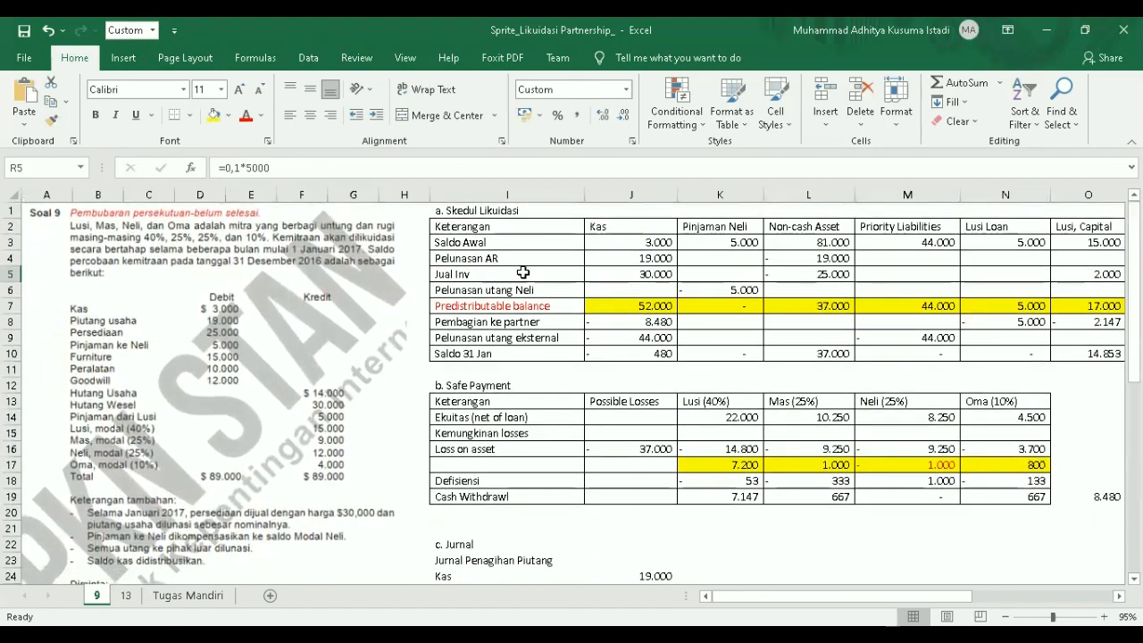
click(506, 288)
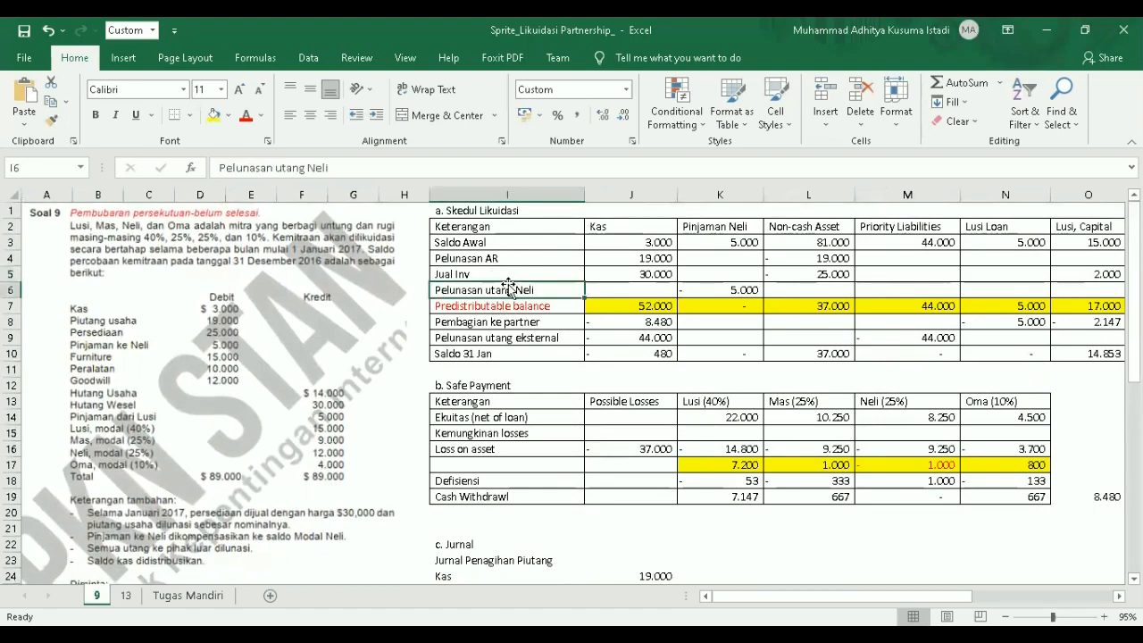
click(751, 288)
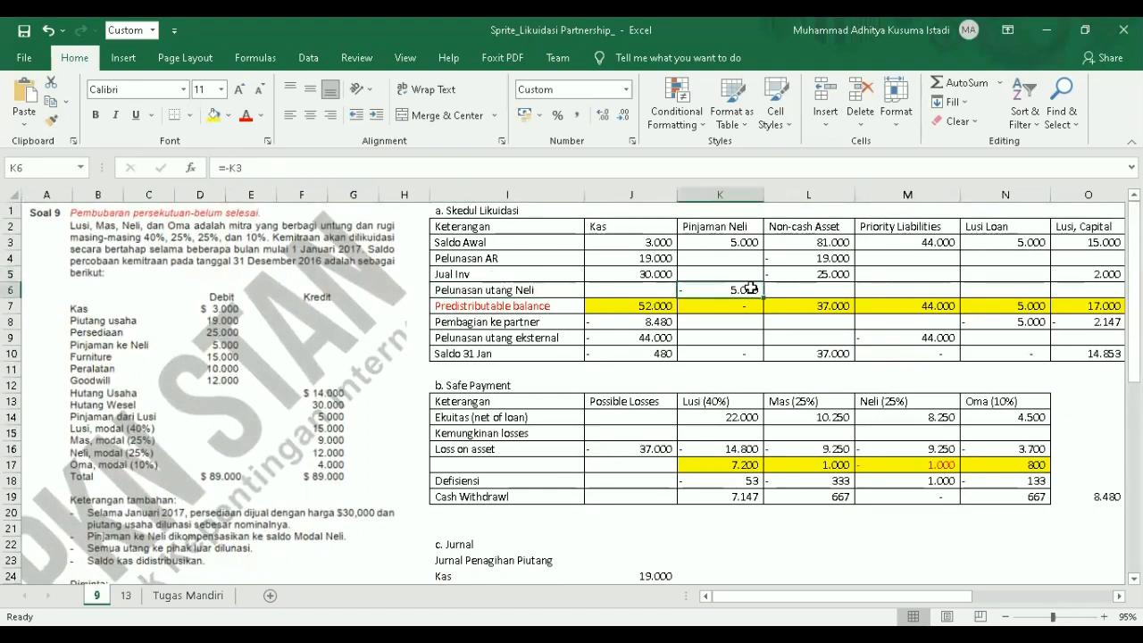
scroll(750, 289, right, 3)
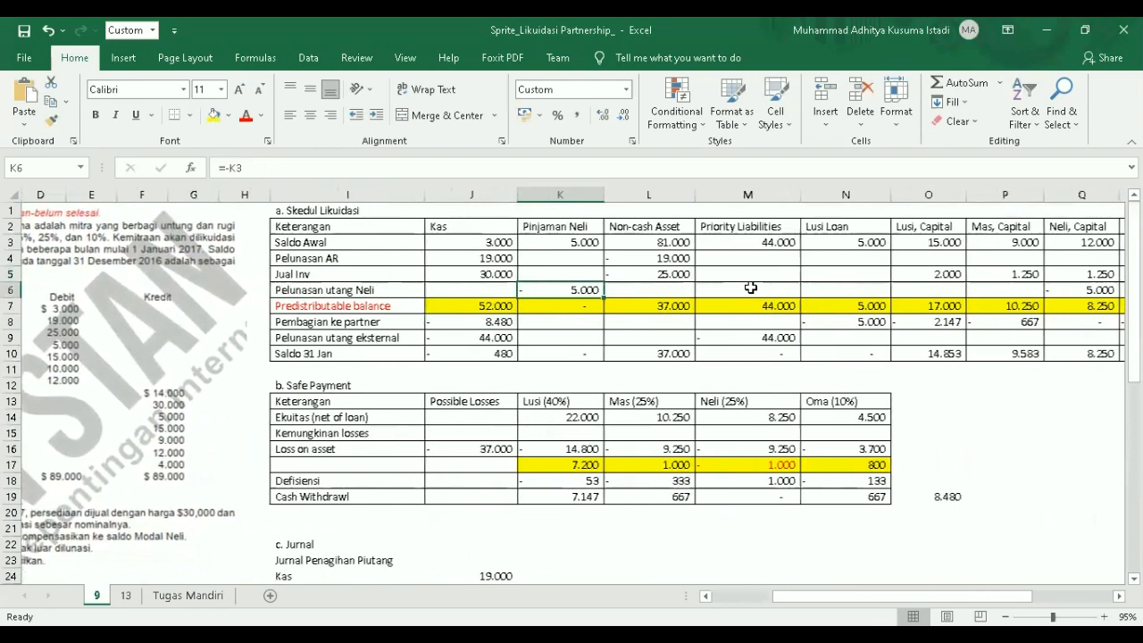
scroll(750, 287, right, 3)
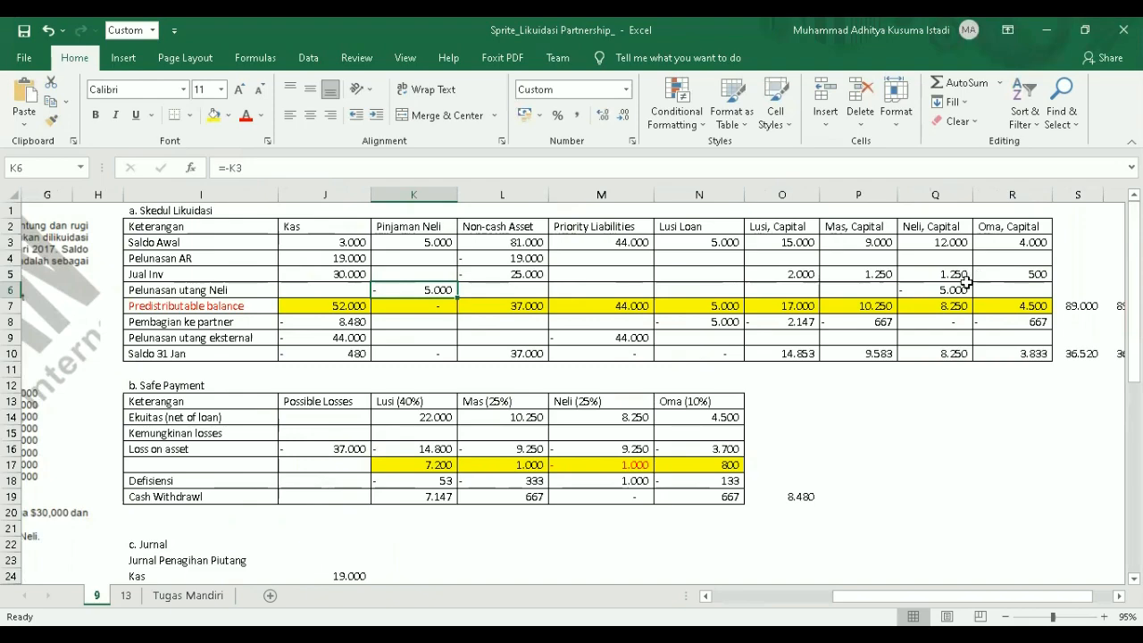
Step: Look over the journal entries in section c, Jurnal, for receivables, inventory and internal debt
scroll(566, 329, left, 3)
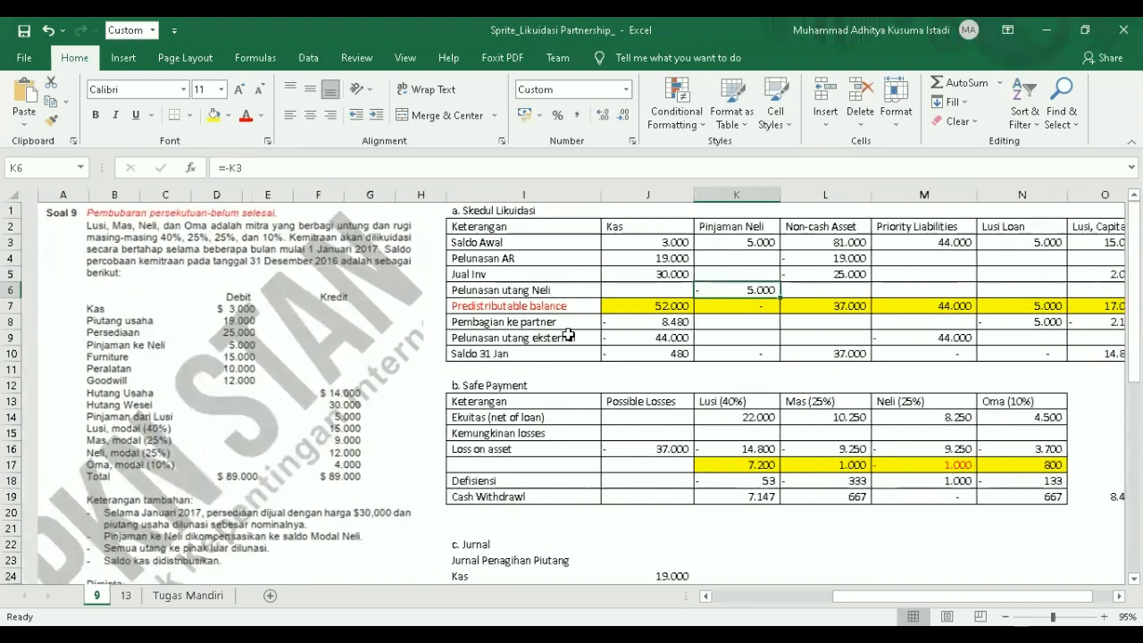
scroll(568, 332, down, 5)
scroll(568, 334, down, 1)
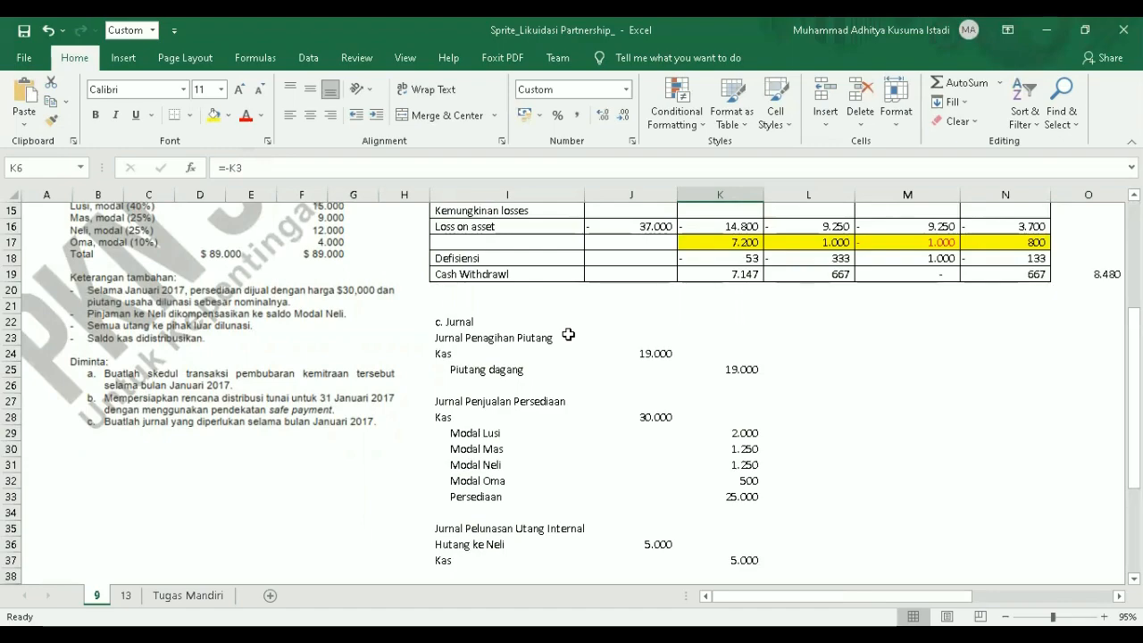
Step: Inspect the Predistributable balance formula for Kas in J7 of the liquidation schedule
ctrl+scroll(568, 334, down, 3)
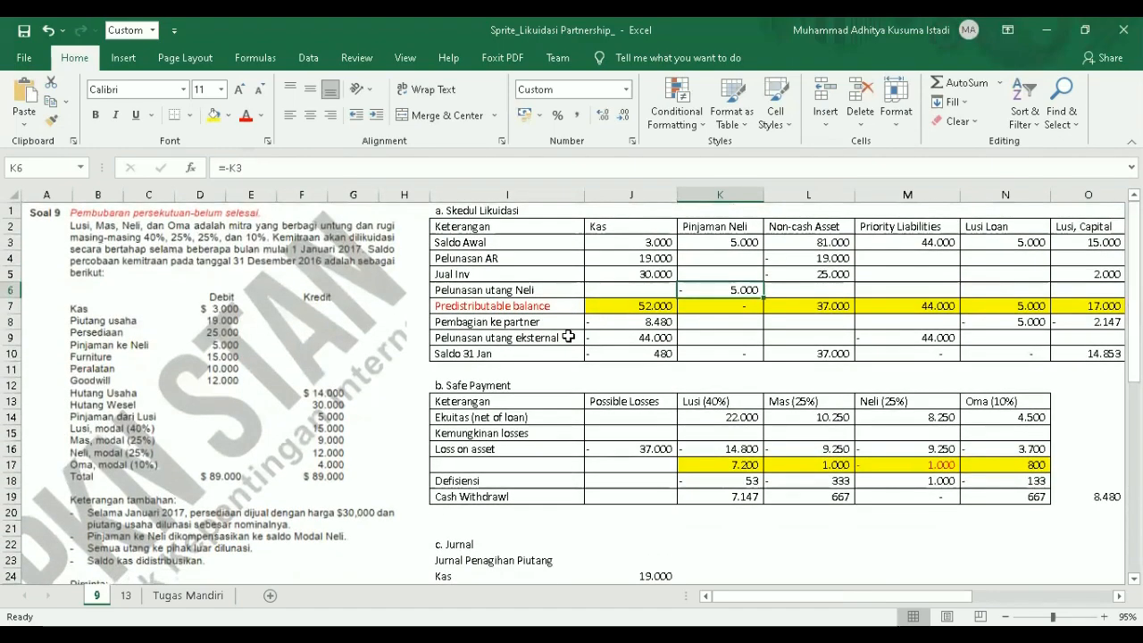
ctrl+scroll(544, 332, up, 3)
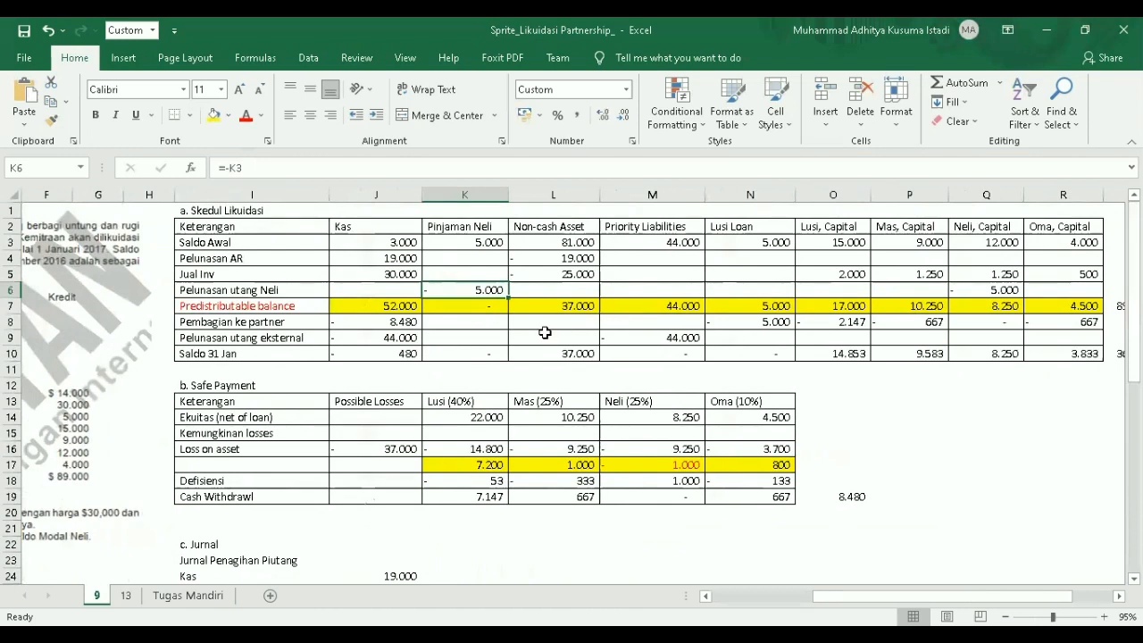
click(378, 308)
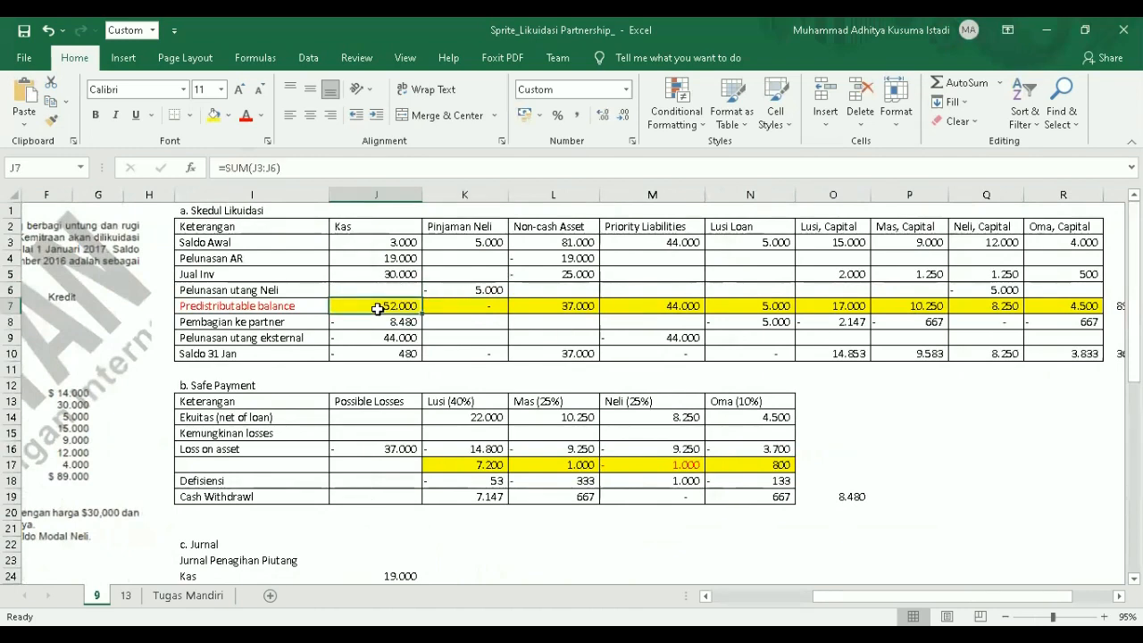
Step: Inspect the Ekuitas (net of loan) formulas in K14 and L14 against the predistributable balances in row 7
click(561, 319)
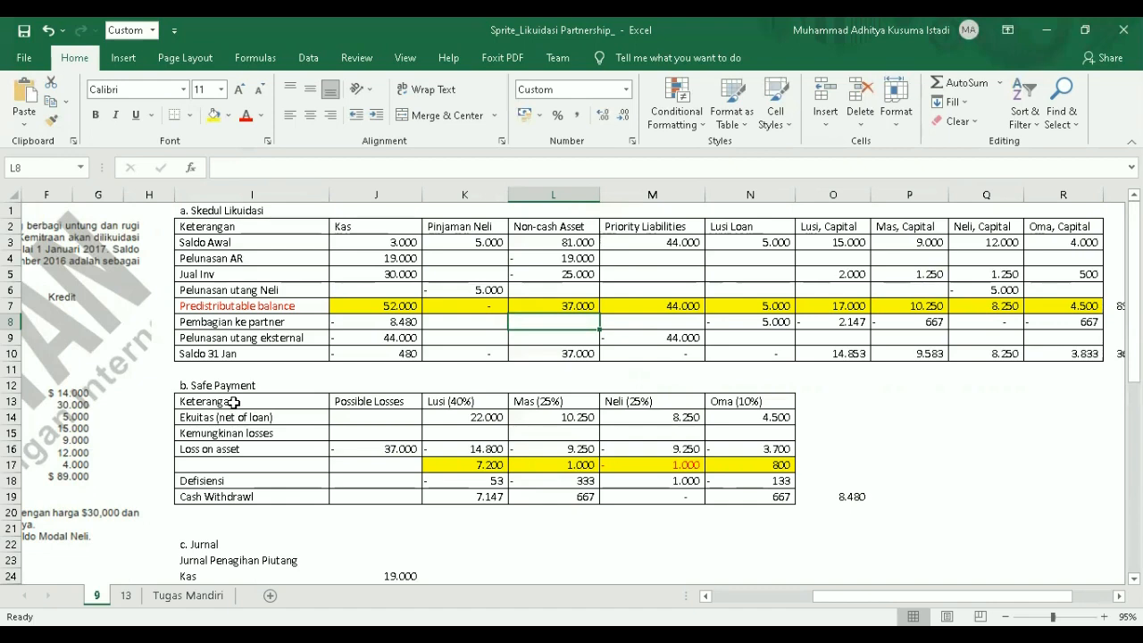
scroll(233, 402, down, 1)
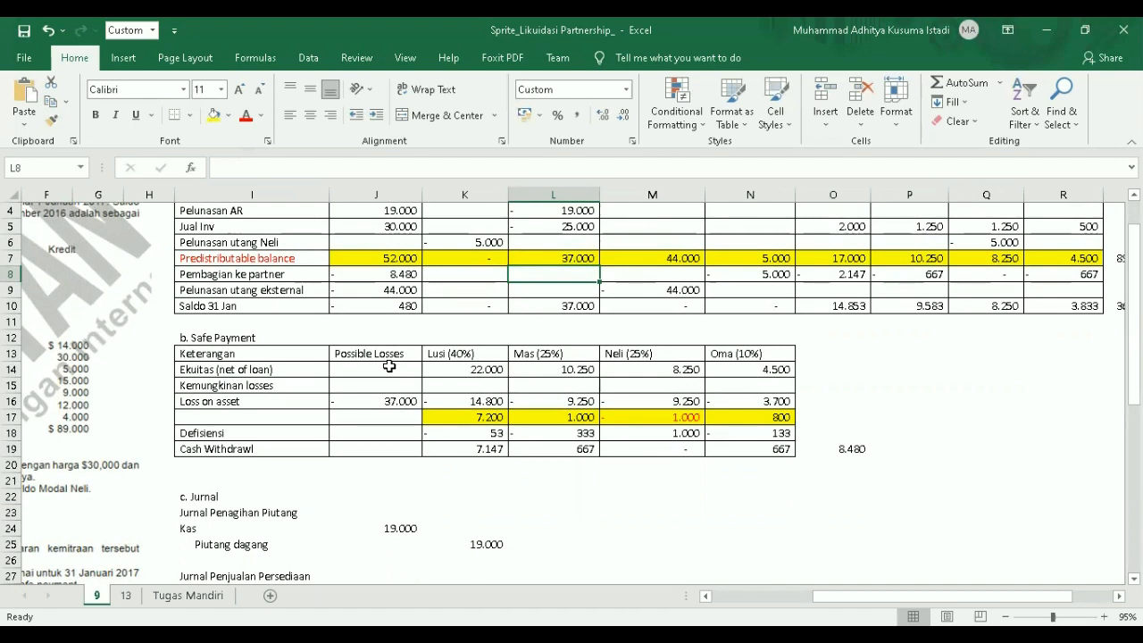
click(480, 367)
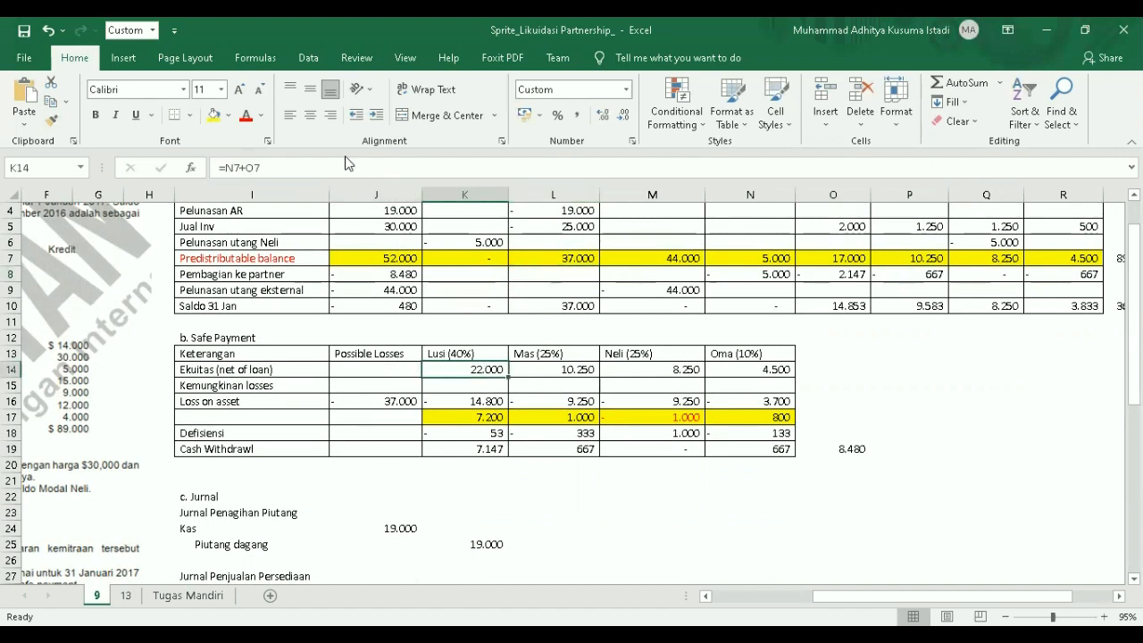
click(342, 166)
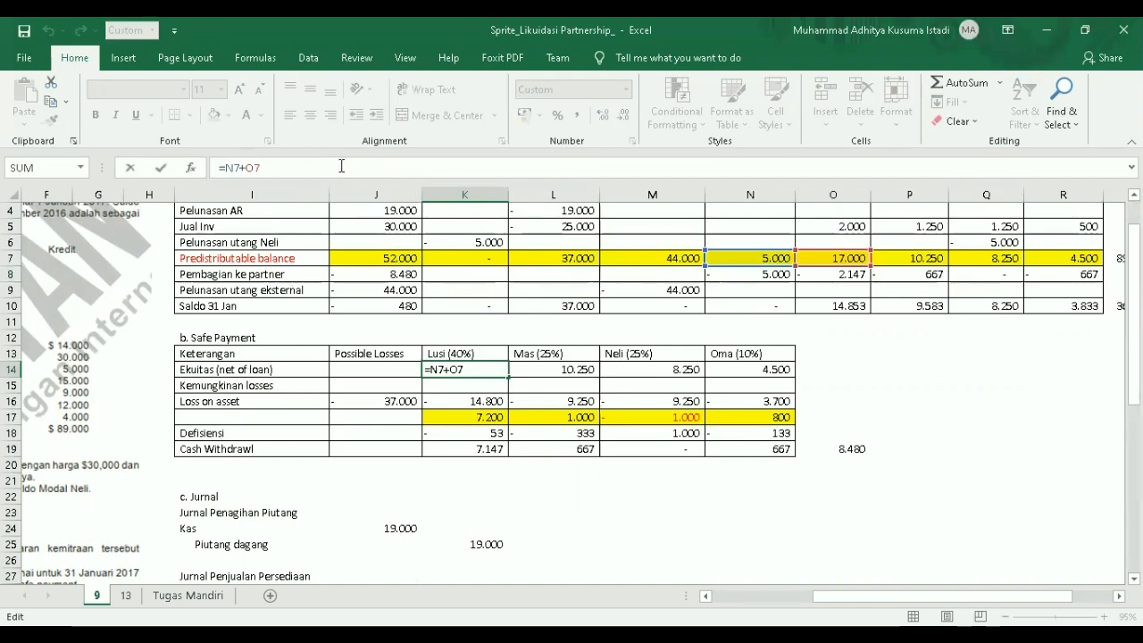
key(Return)
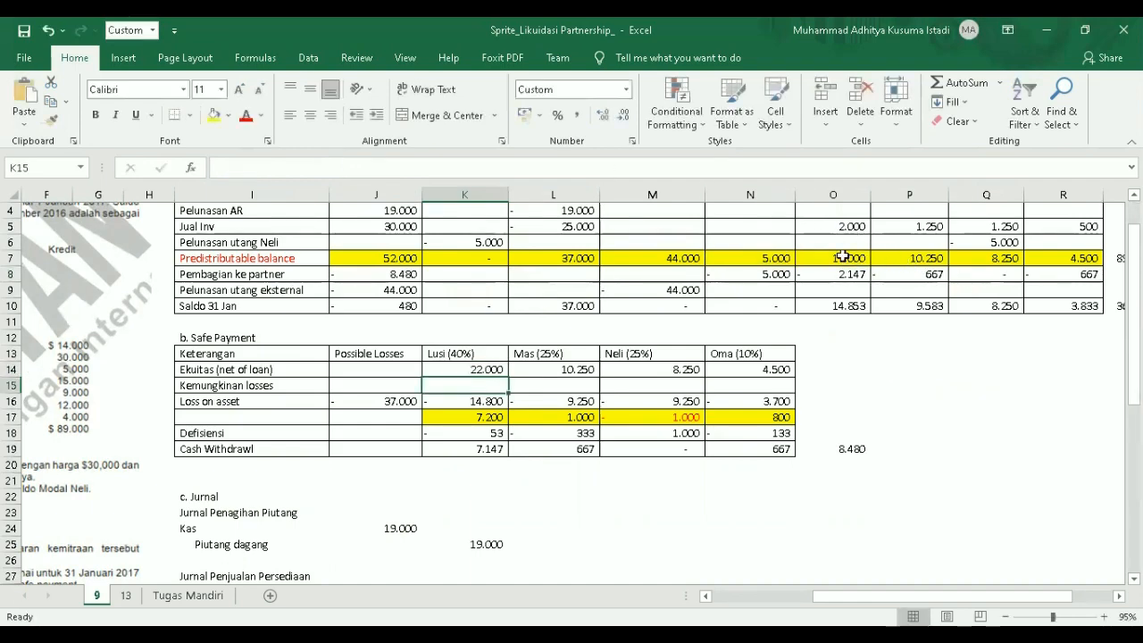
scroll(790, 255, up, 1)
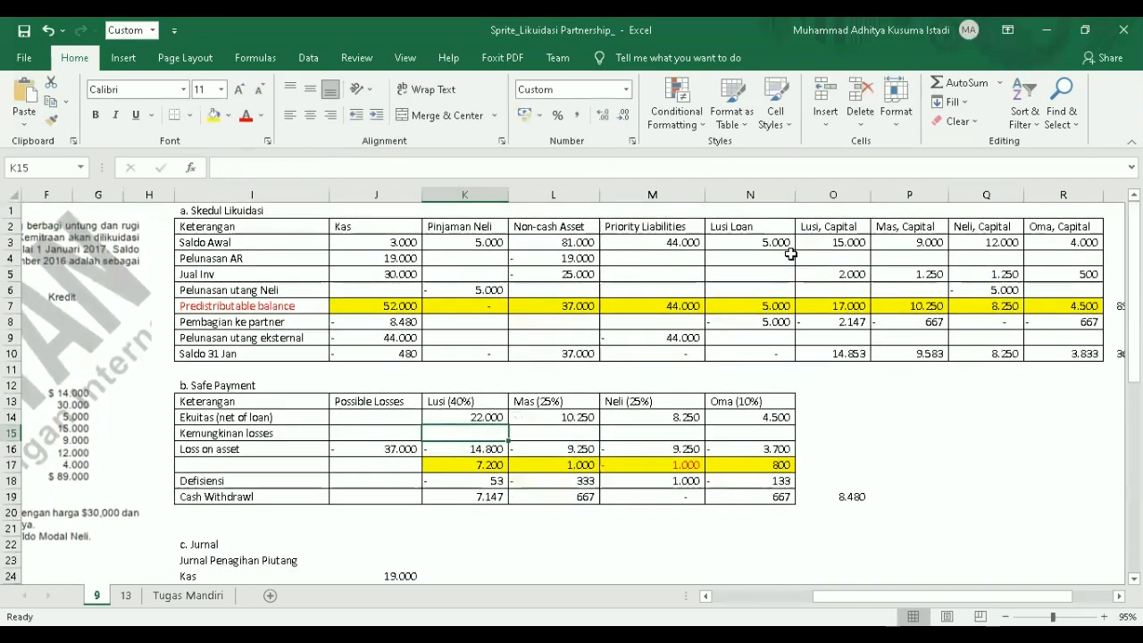
click(562, 420)
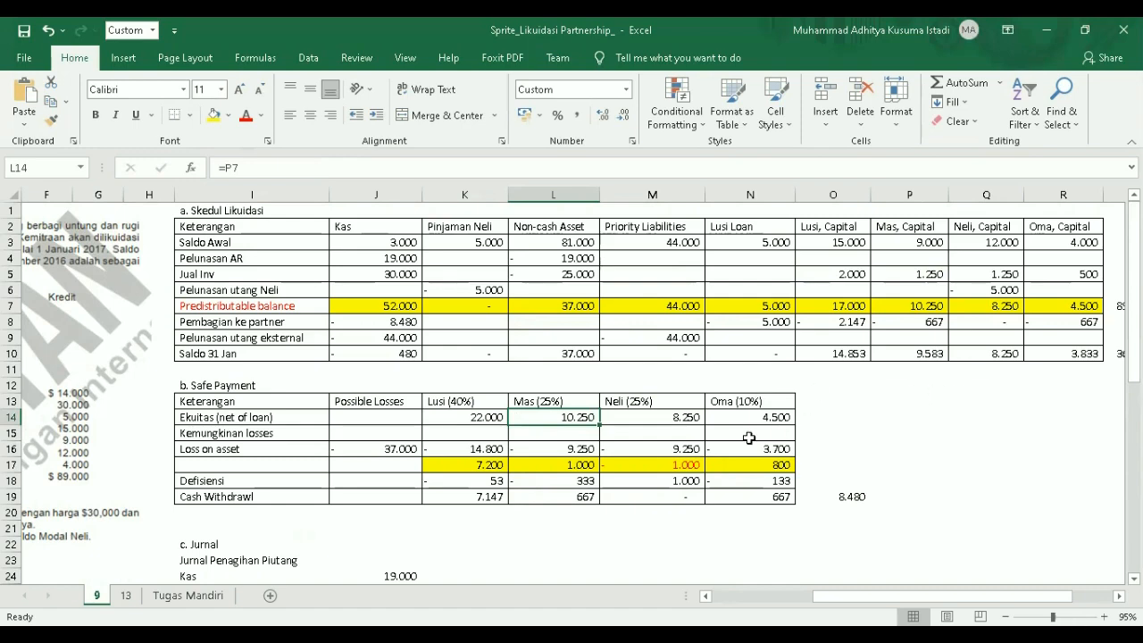
Step: Trace the Loss on asset row from the non-cash asset balance in L7 through J16 to N16, including the K17 subtotal formula
scroll(748, 438, down, 1)
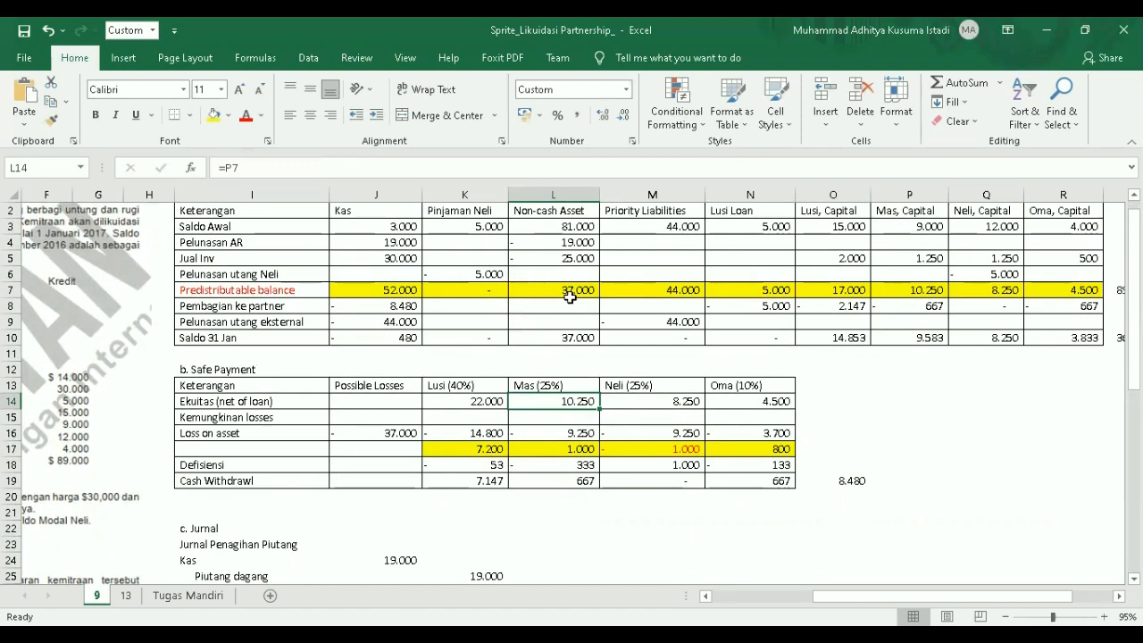
click(576, 290)
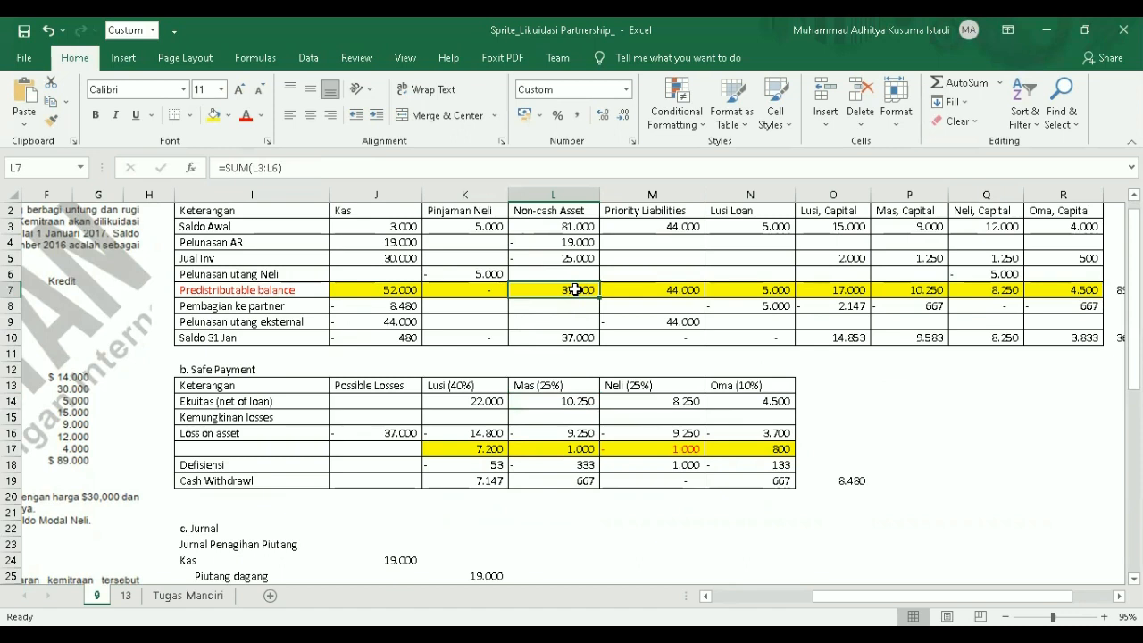
click(386, 436)
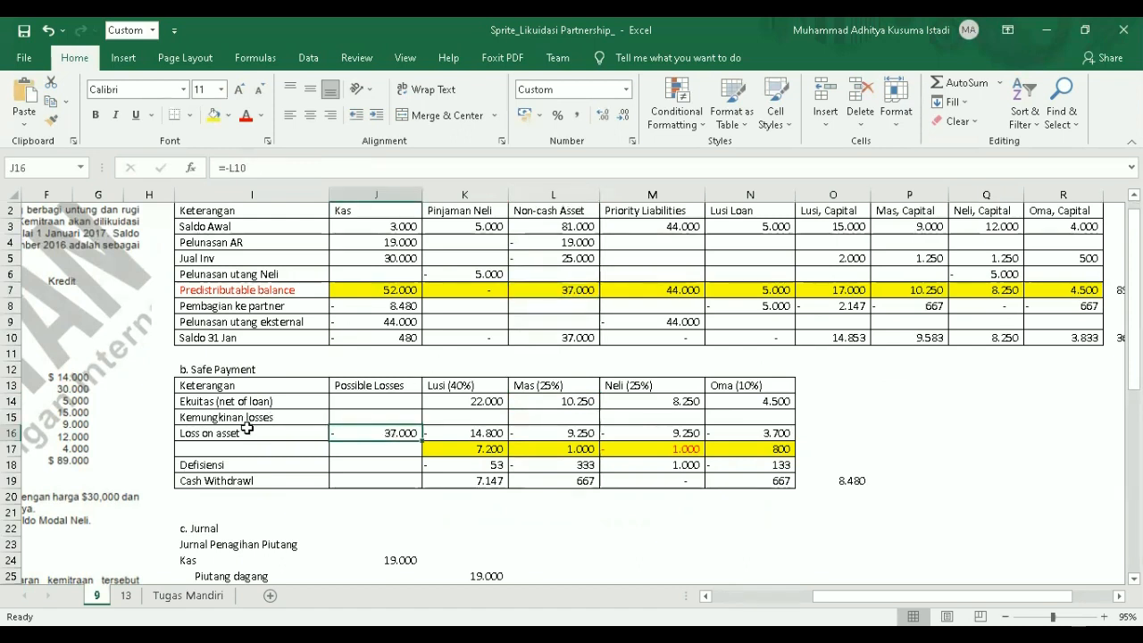
click(463, 432)
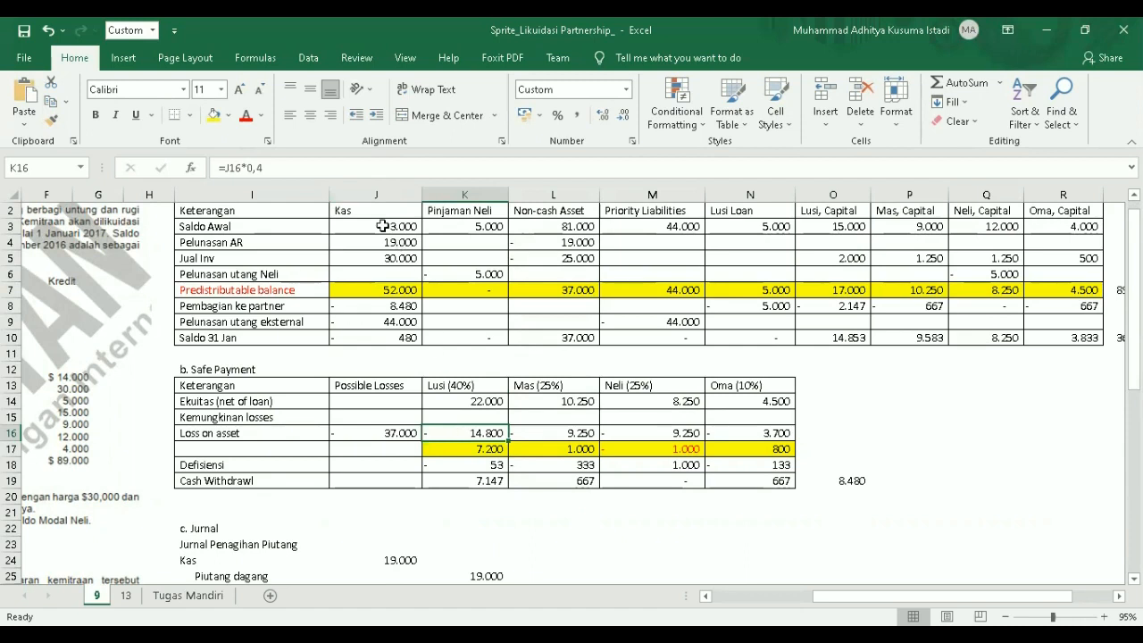
click(563, 435)
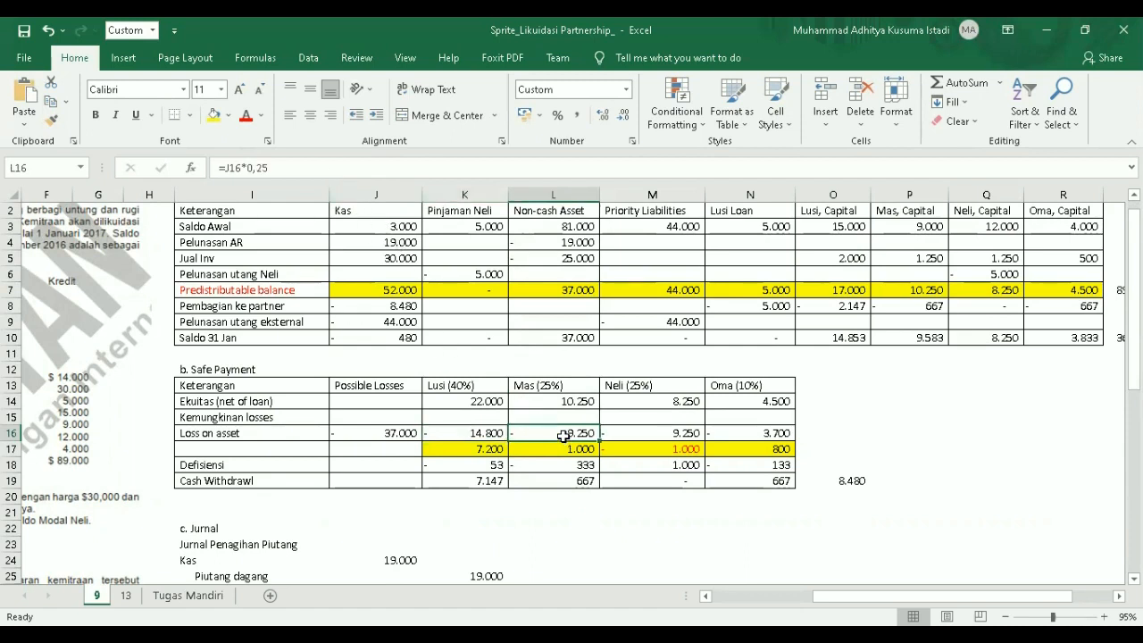
click(757, 434)
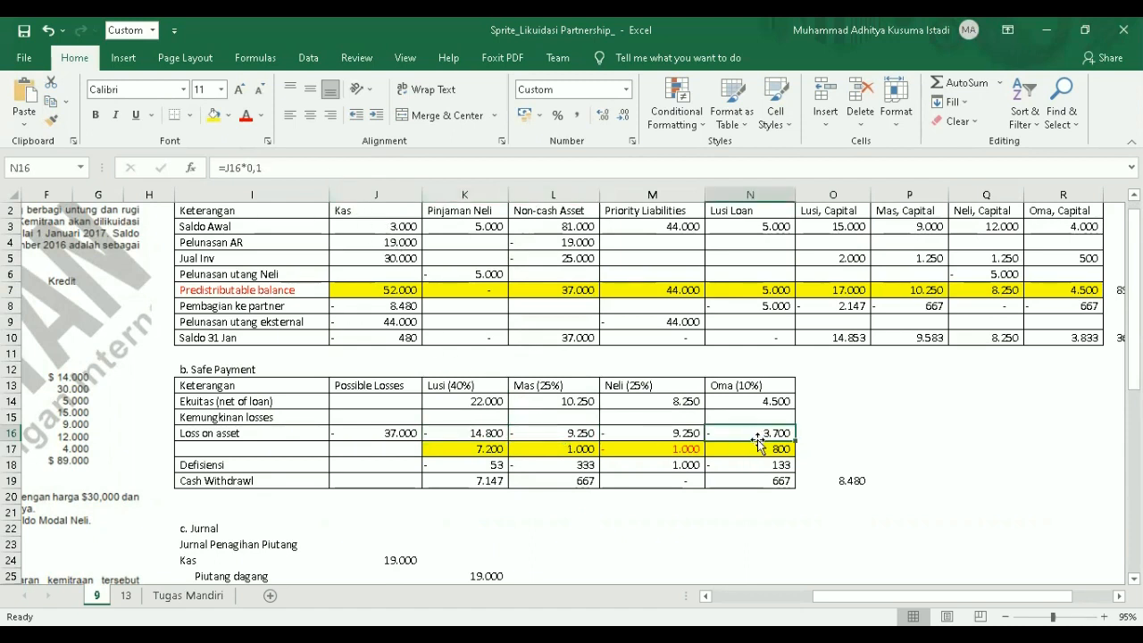
click(444, 448)
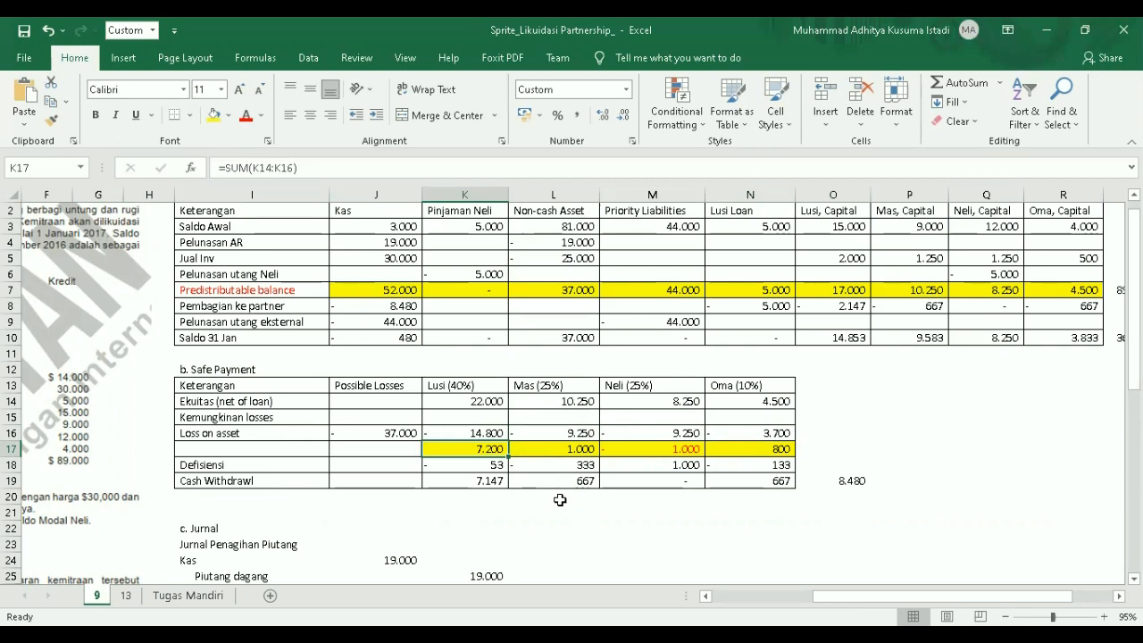
Step: Examine how the Defisiensi row absorbs the negative partner balance, checking the formulas in M18 and L18
scroll(841, 479, down, 2)
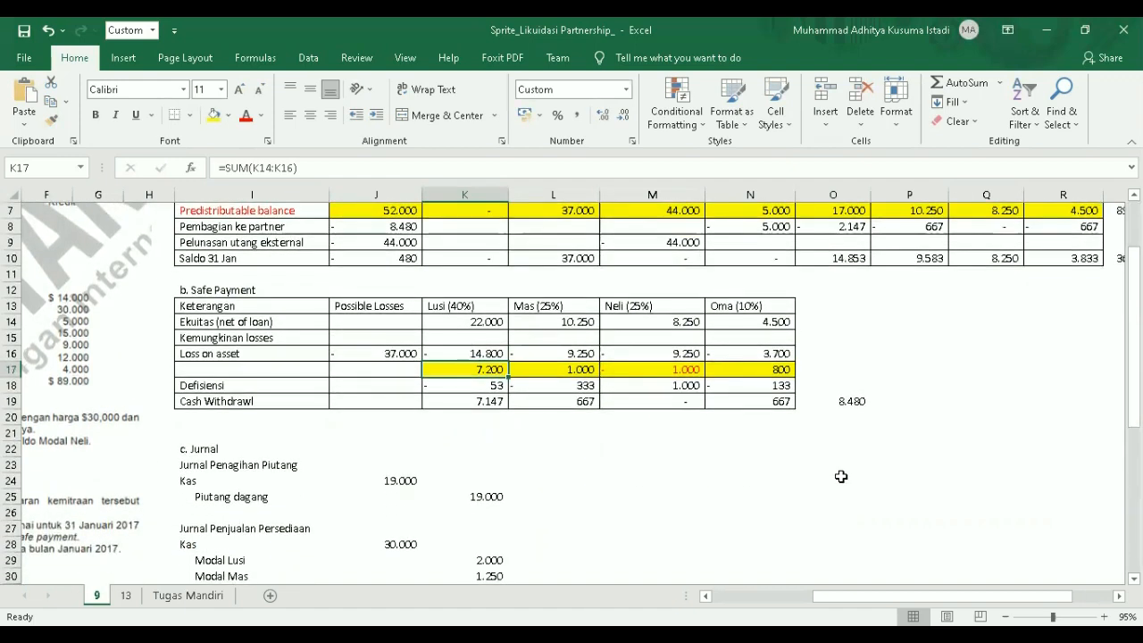
click(254, 386)
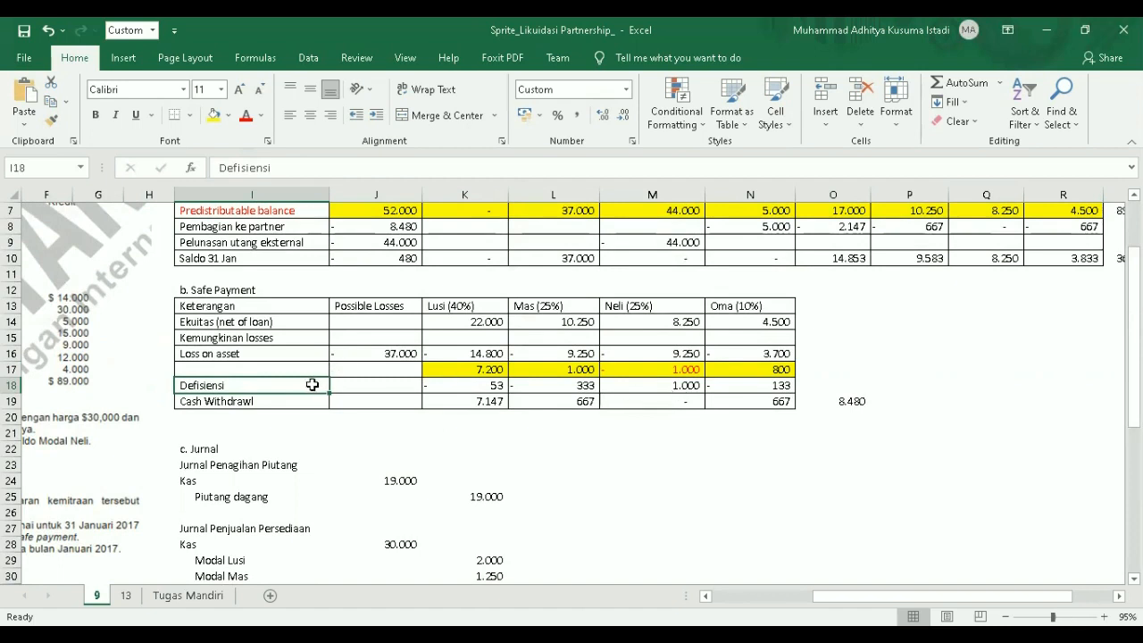
click(674, 387)
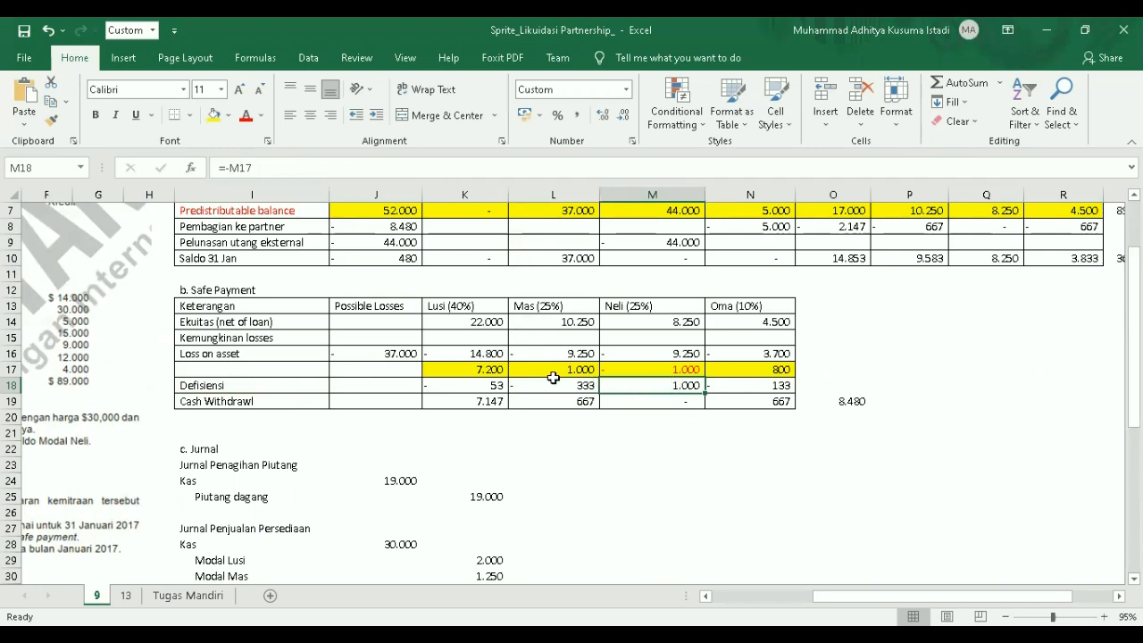
click(534, 383)
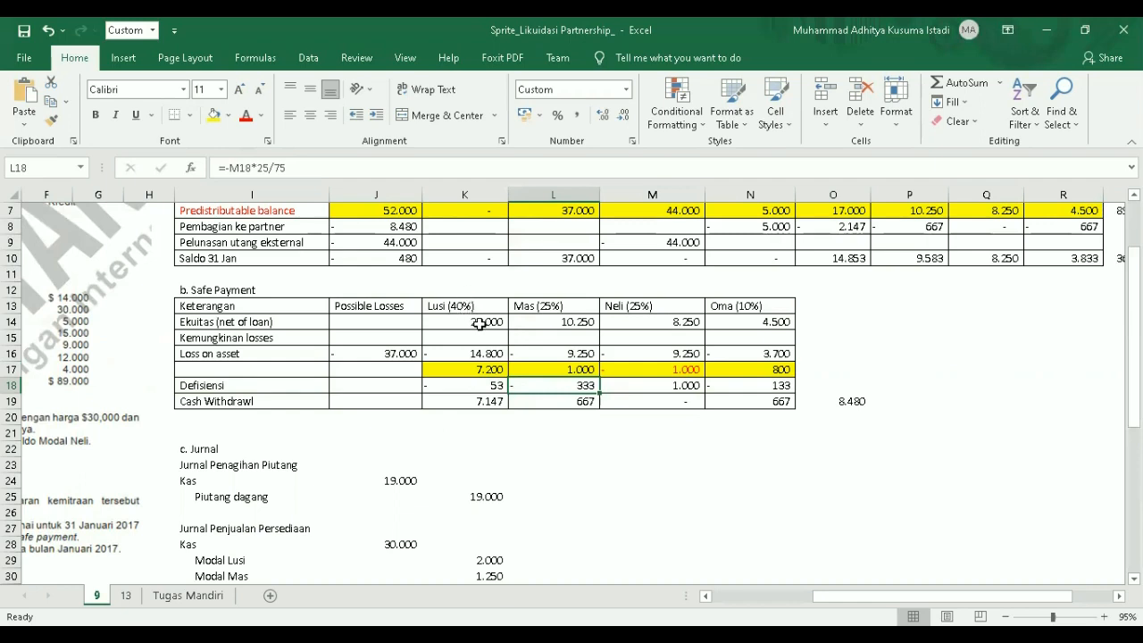
Step: Correct the Defisiensi formula in K18 to =-M18*40/75
click(489, 384)
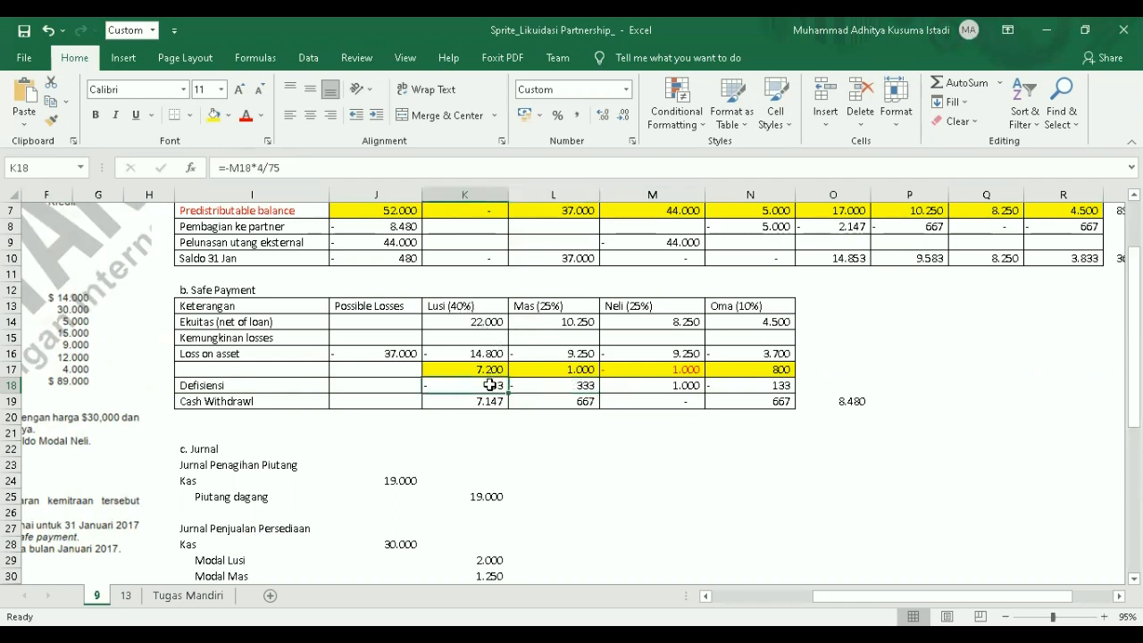
click(279, 167)
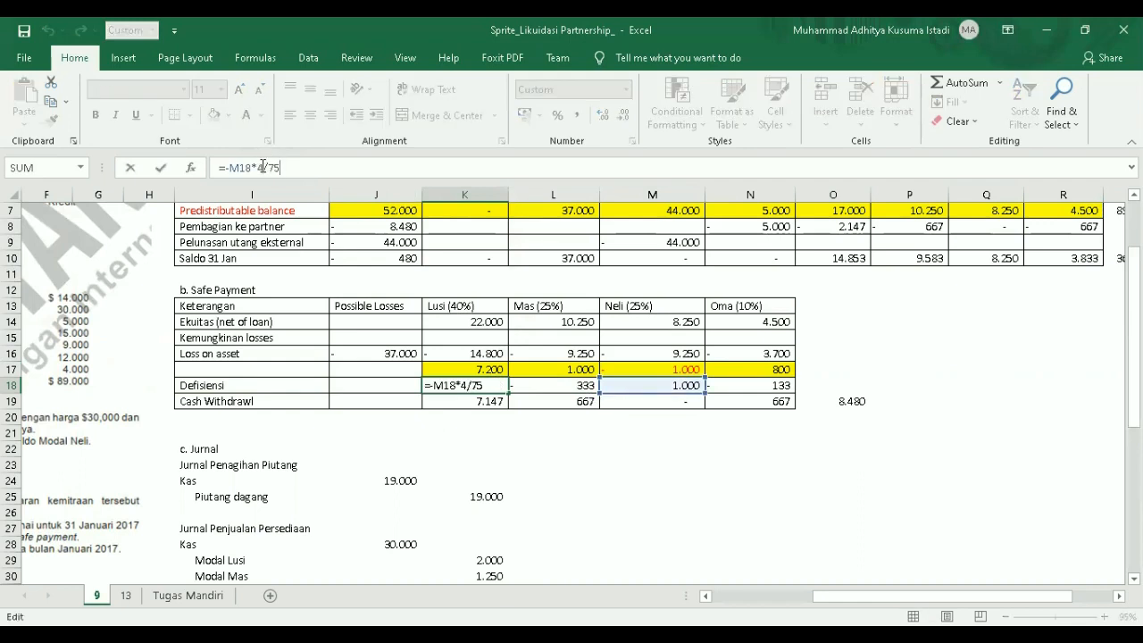
text(0)
key(Return)
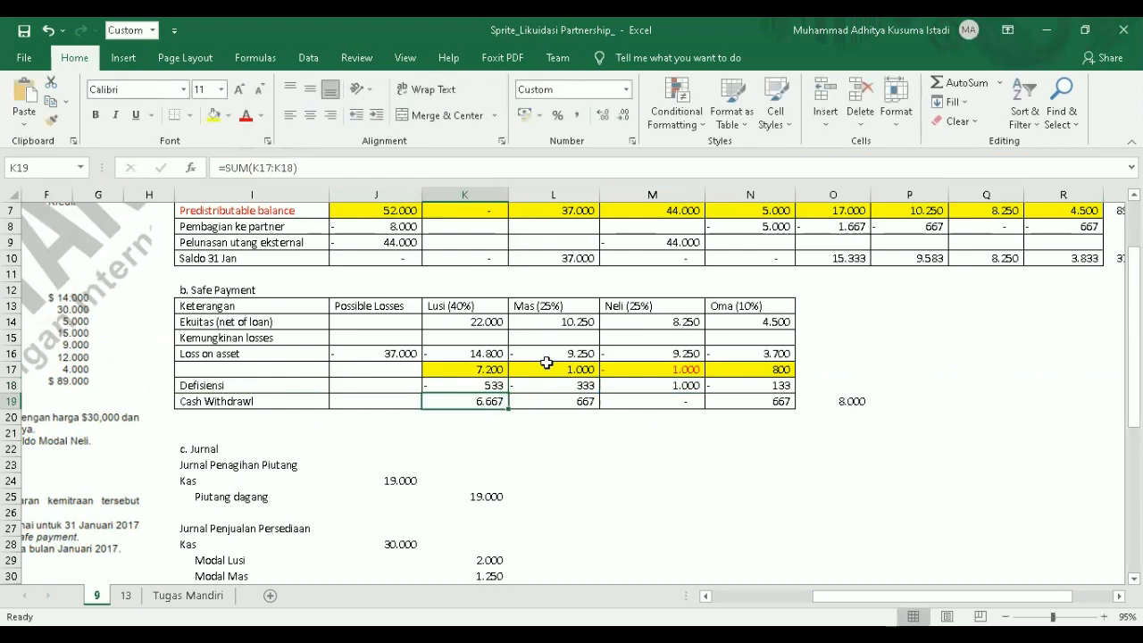
Step: Check the Defisiensi formulas of the 25% and 10% partners in L18 and N18, leaving both as they are
click(572, 386)
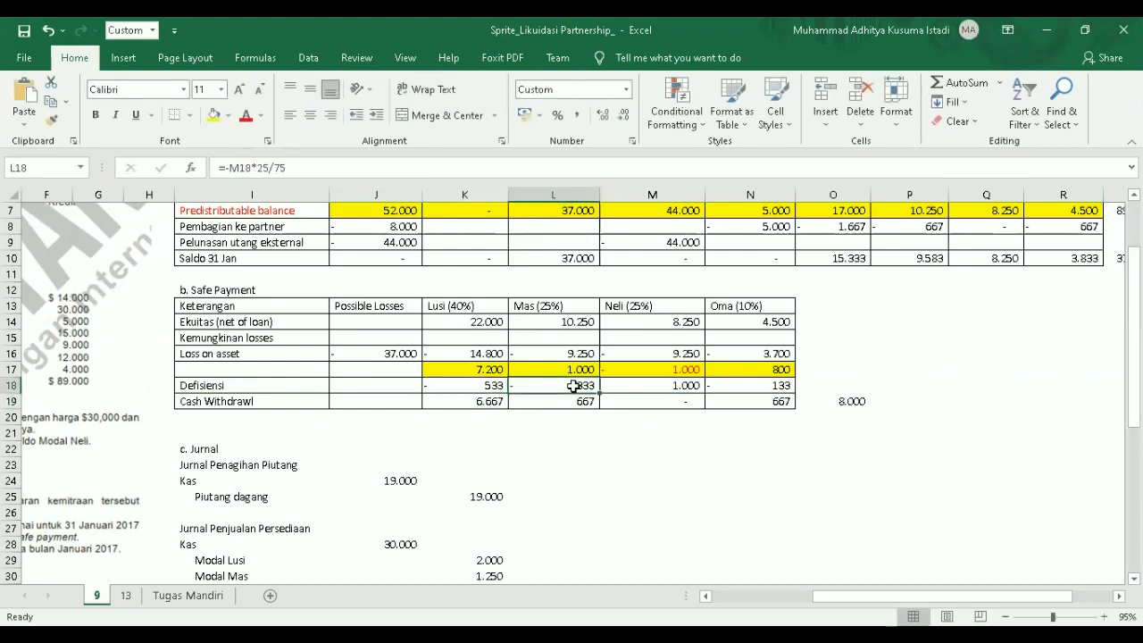
click(280, 169)
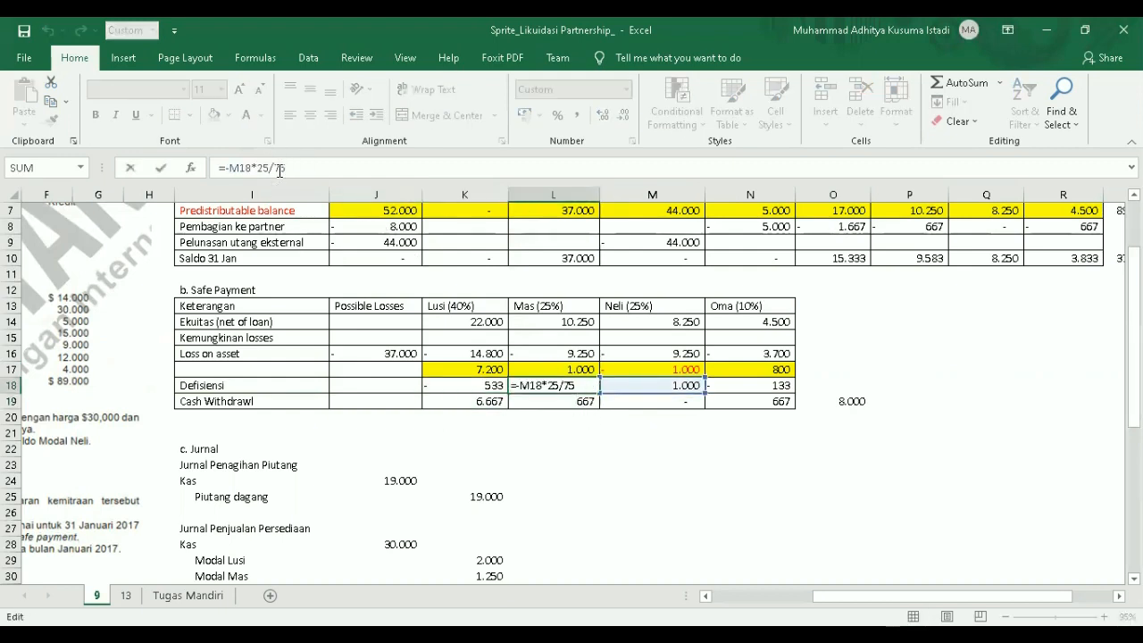
key(Return)
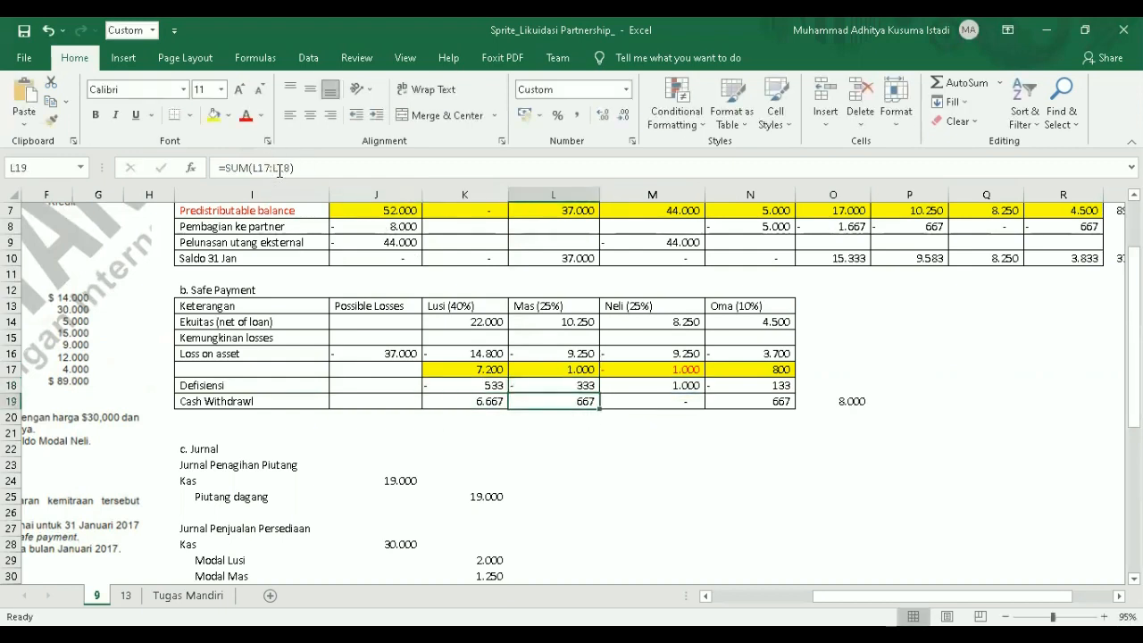
click(774, 386)
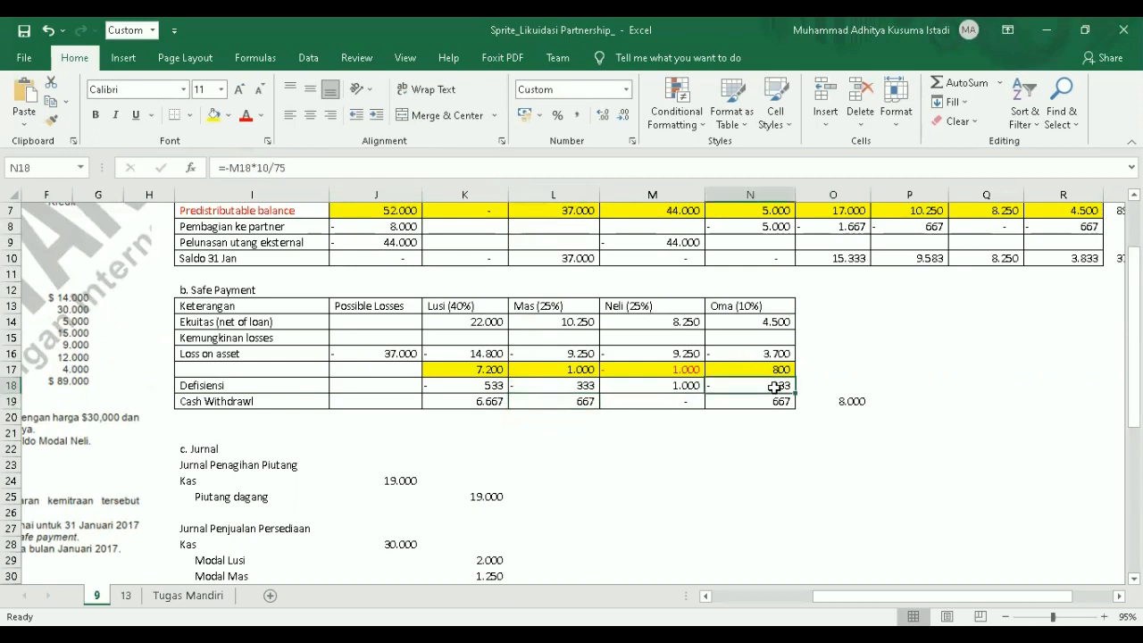
click(279, 163)
key(Return)
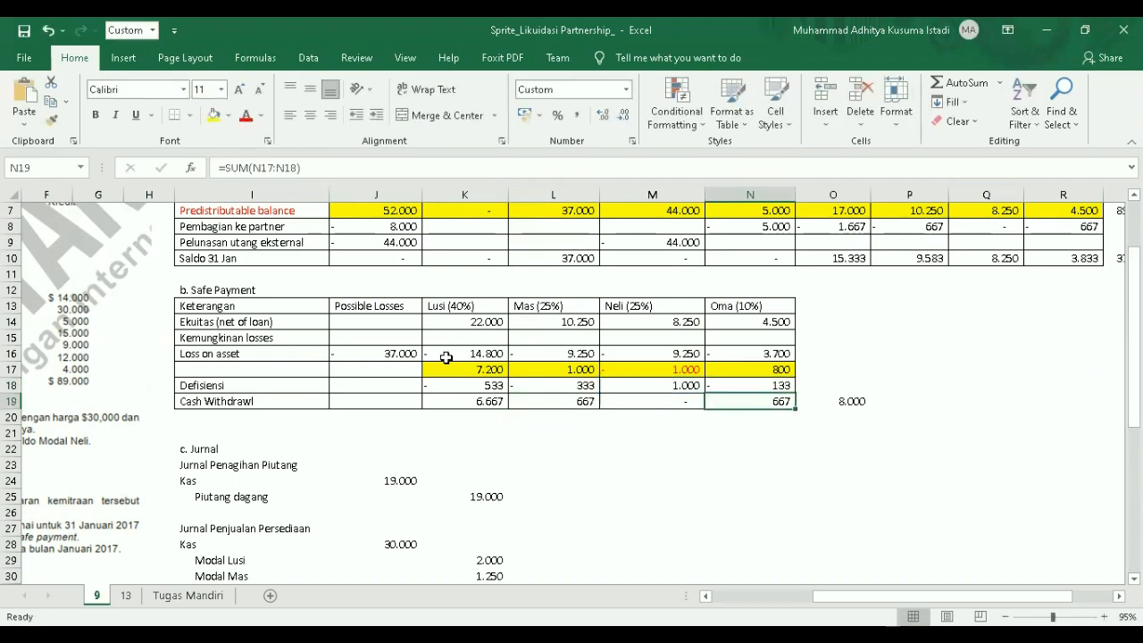
Step: Highlight the partners' Cash Withdrawl amounts in K19:N19 with a yellow fill
drag(482, 402, 789, 403)
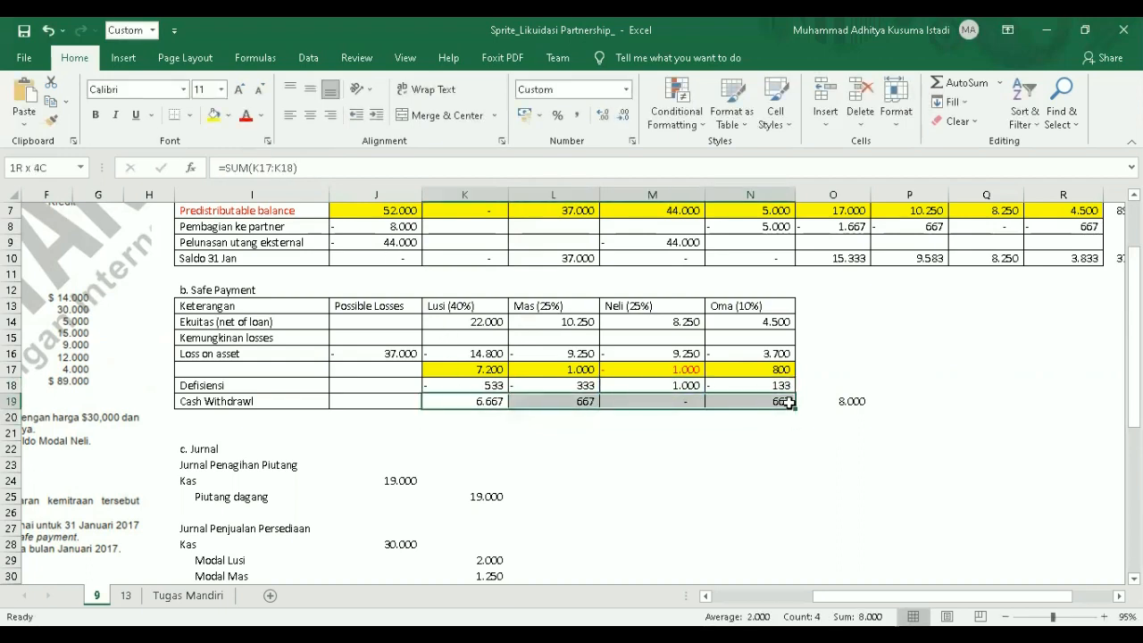
click(212, 120)
click(604, 514)
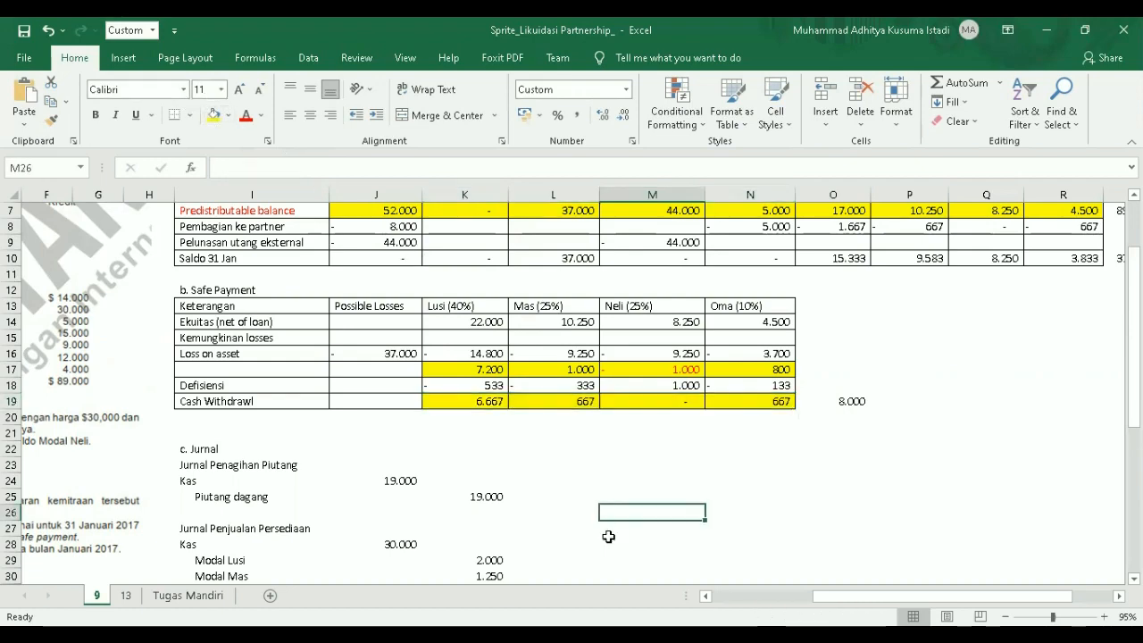
Step: Inspect the Pembagian ke partner row of the liquidation schedule, including the formulas in J8 and P8 and the check totals beside the table
scroll(887, 530, up, 1)
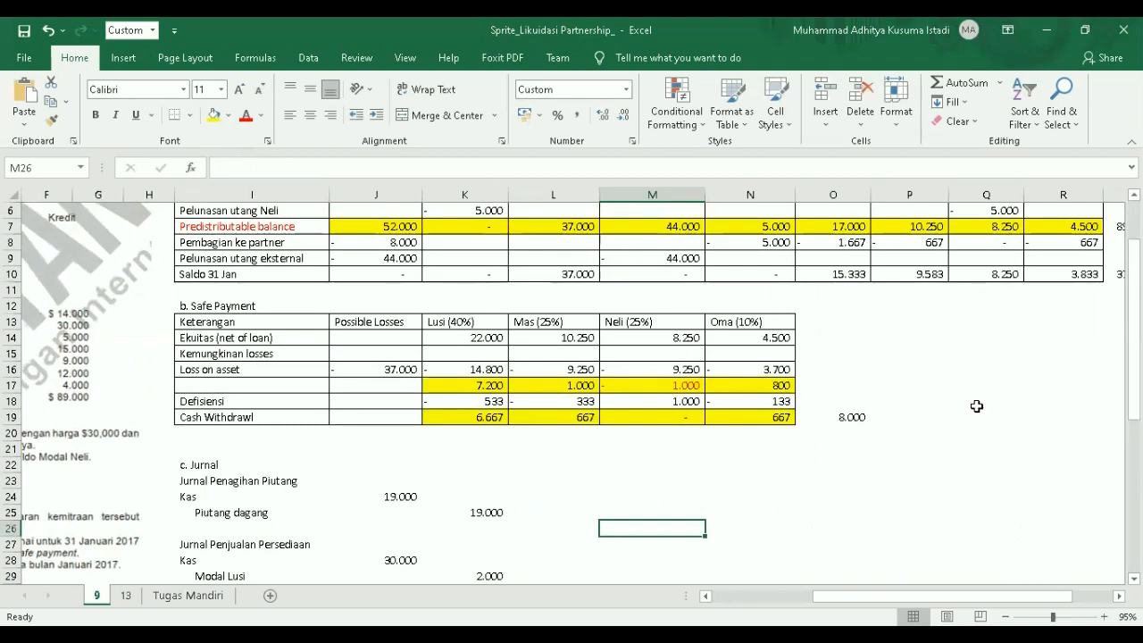
drag(1133, 384, 1133, 339)
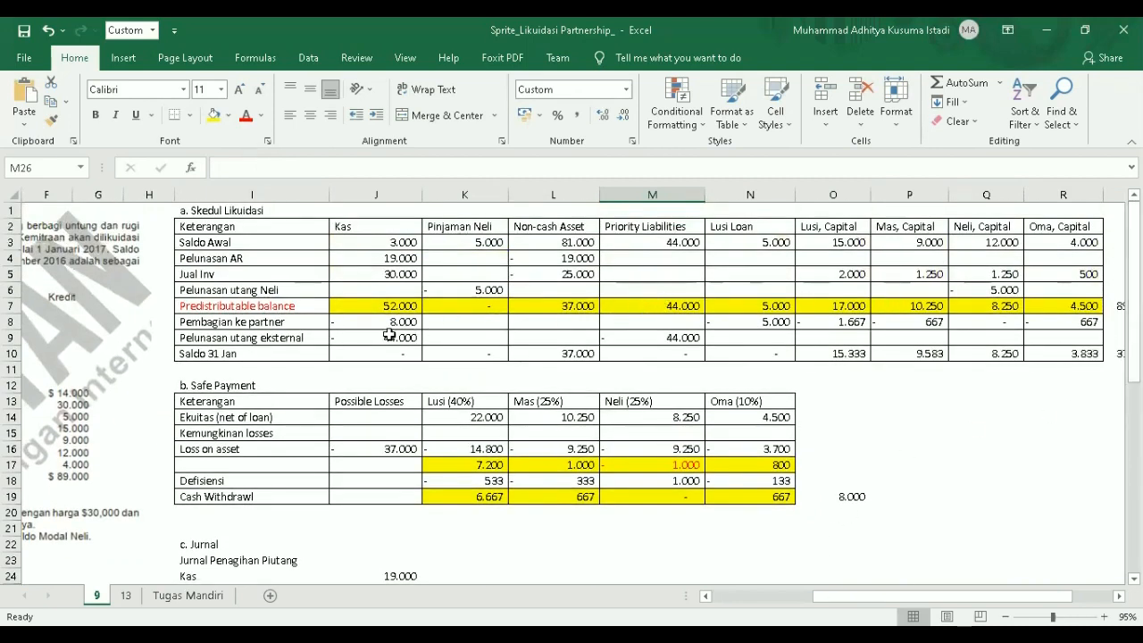
click(417, 318)
drag(417, 318, 991, 322)
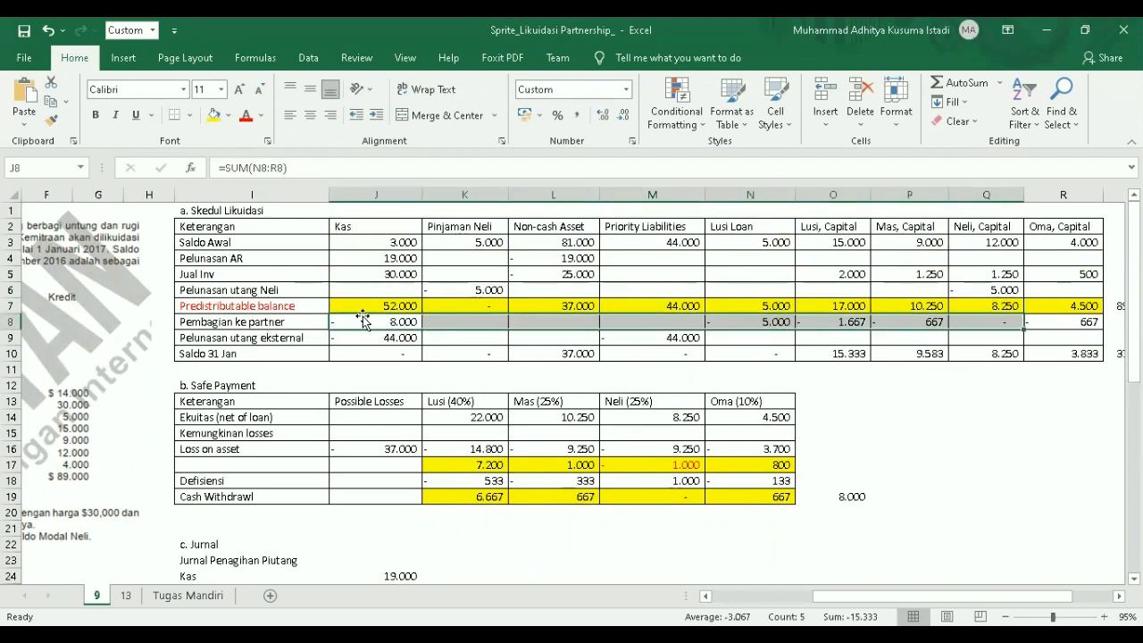
click(389, 323)
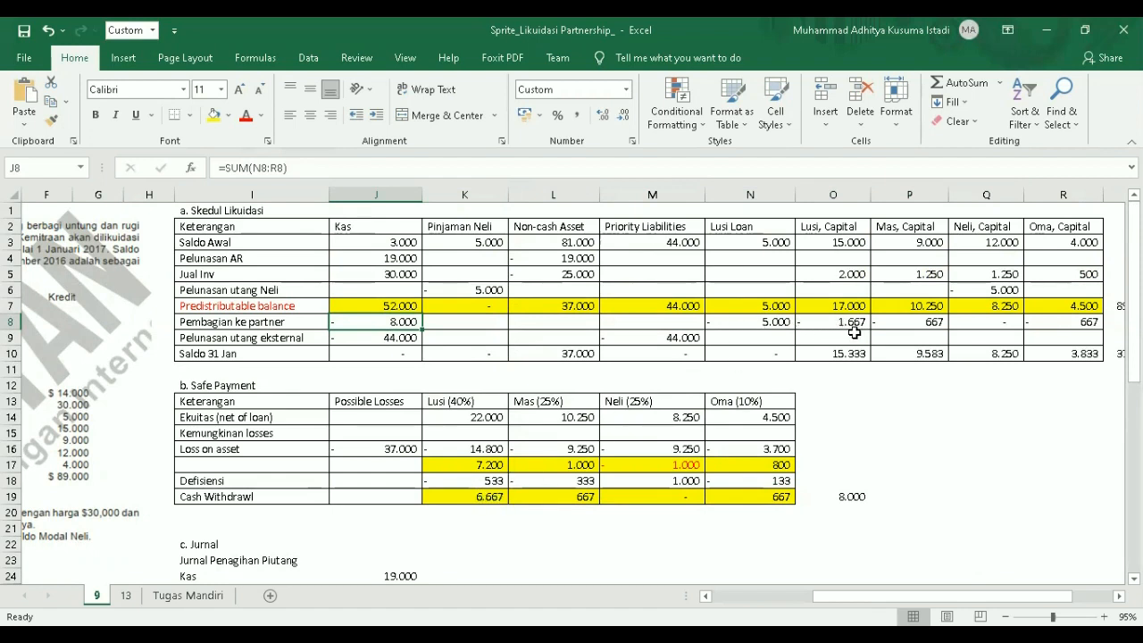
click(918, 327)
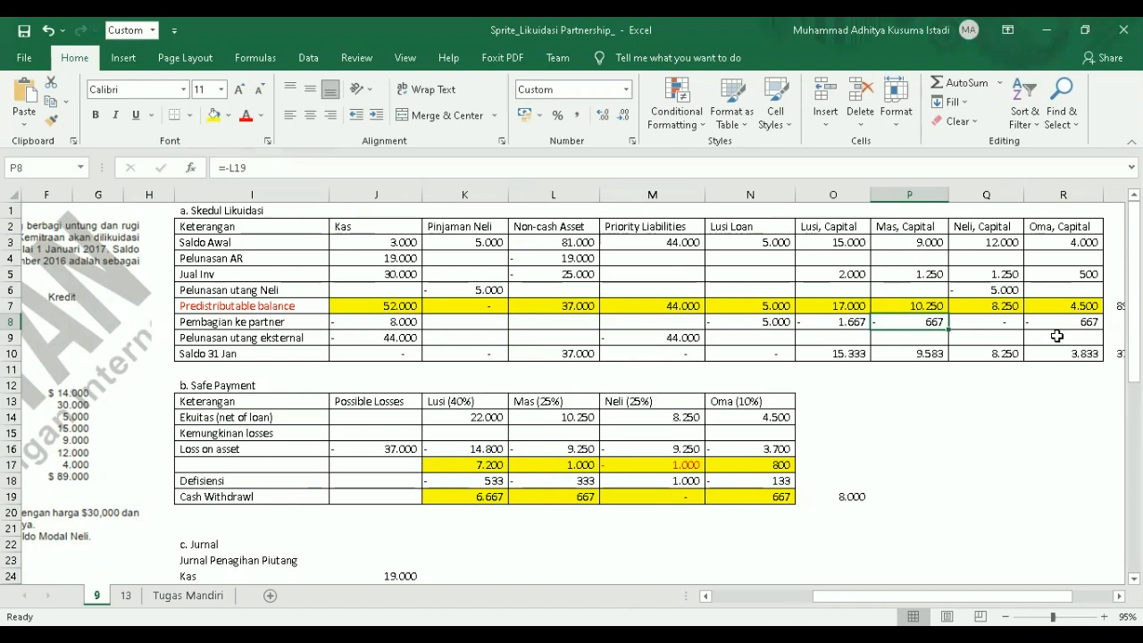
scroll(901, 395, right, 2)
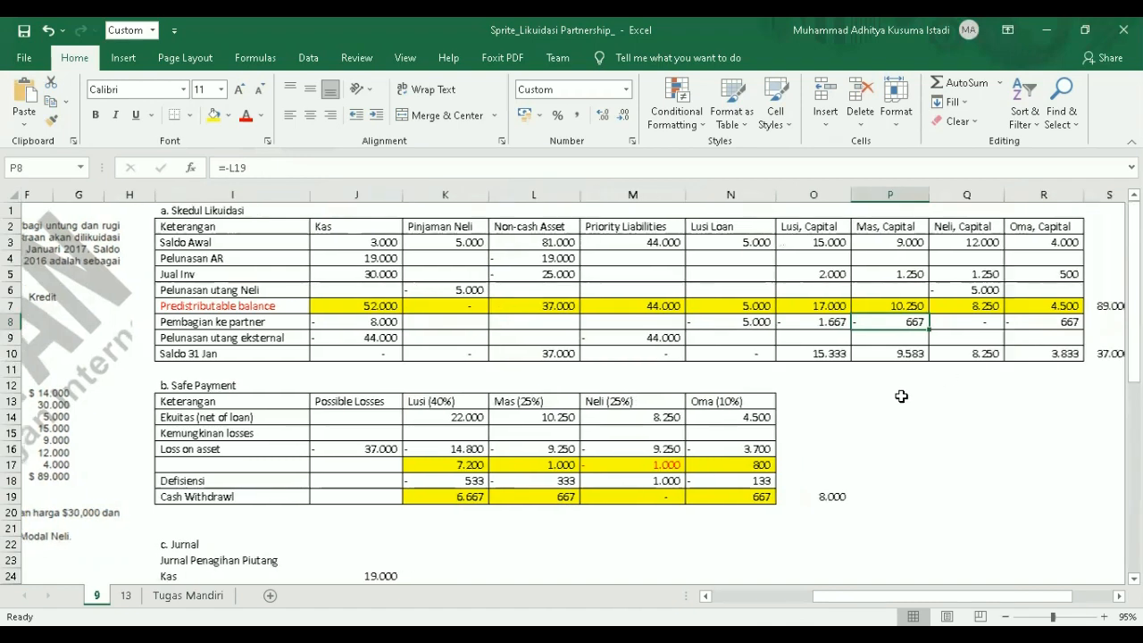
scroll(901, 396, right, 1)
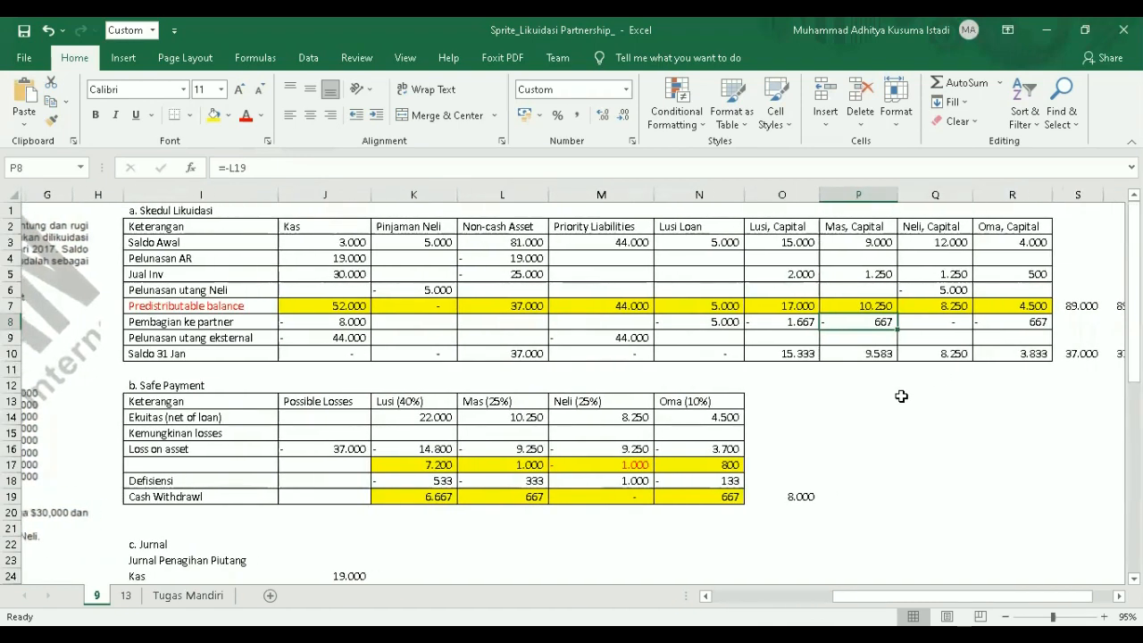
Step: Check the Kas amounts for Pembagian ke partner in J8 and Pelunasan utang eksternal in J9 against the exercise's additional notes
click(338, 324)
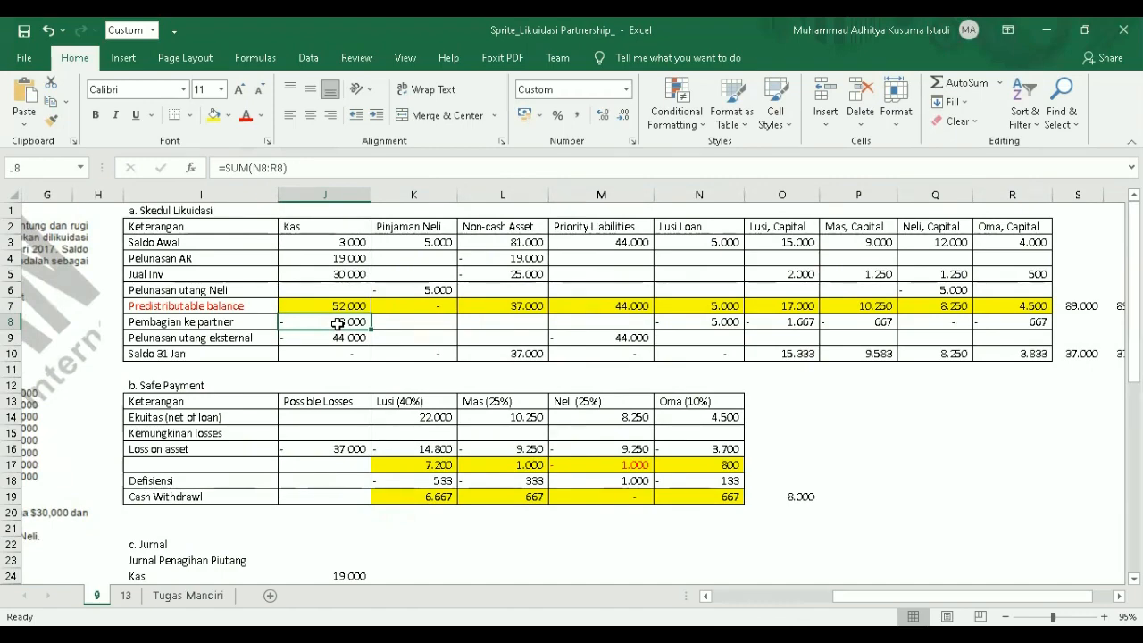
scroll(343, 400, left, 3)
scroll(343, 400, down, 7)
scroll(343, 400, up, 2)
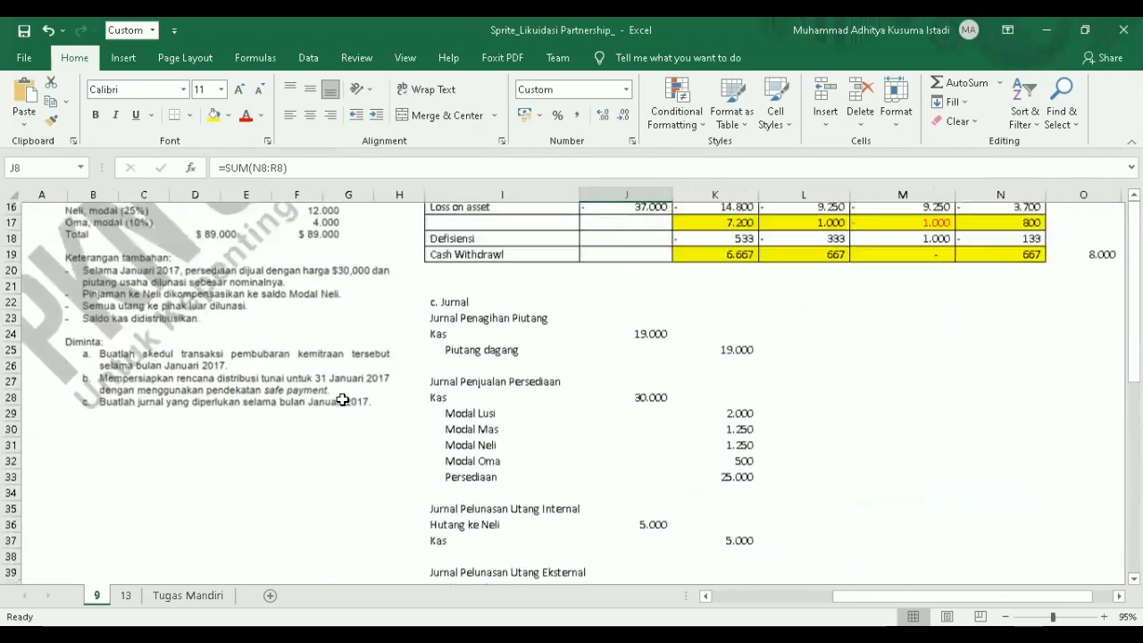
scroll(343, 400, up, 1)
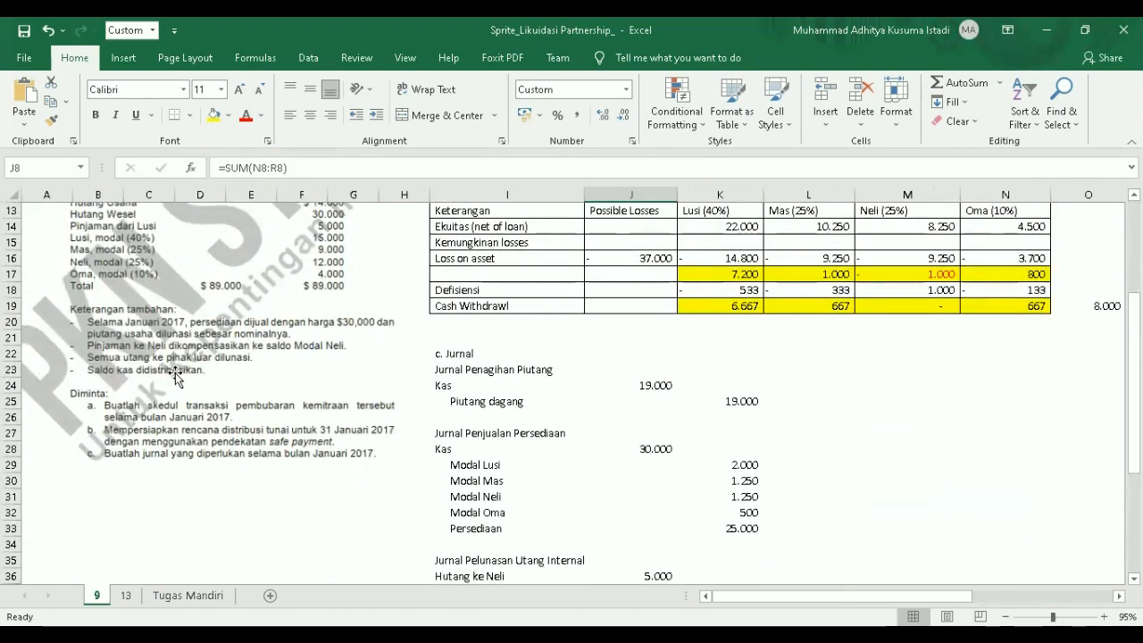
scroll(256, 363, up, 4)
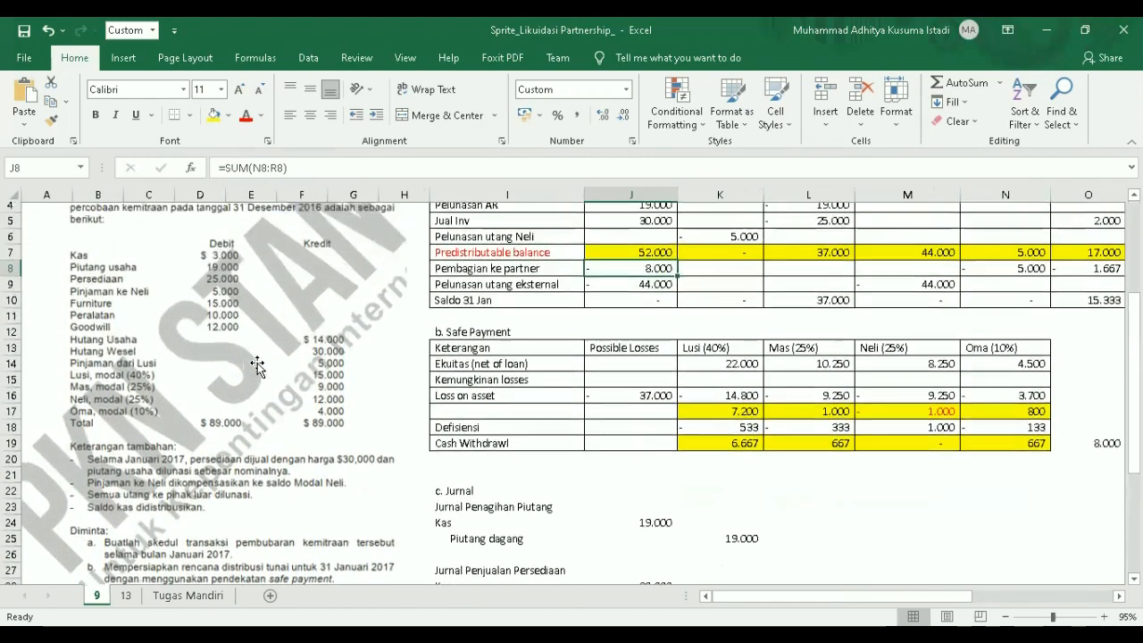
scroll(256, 363, right, 5)
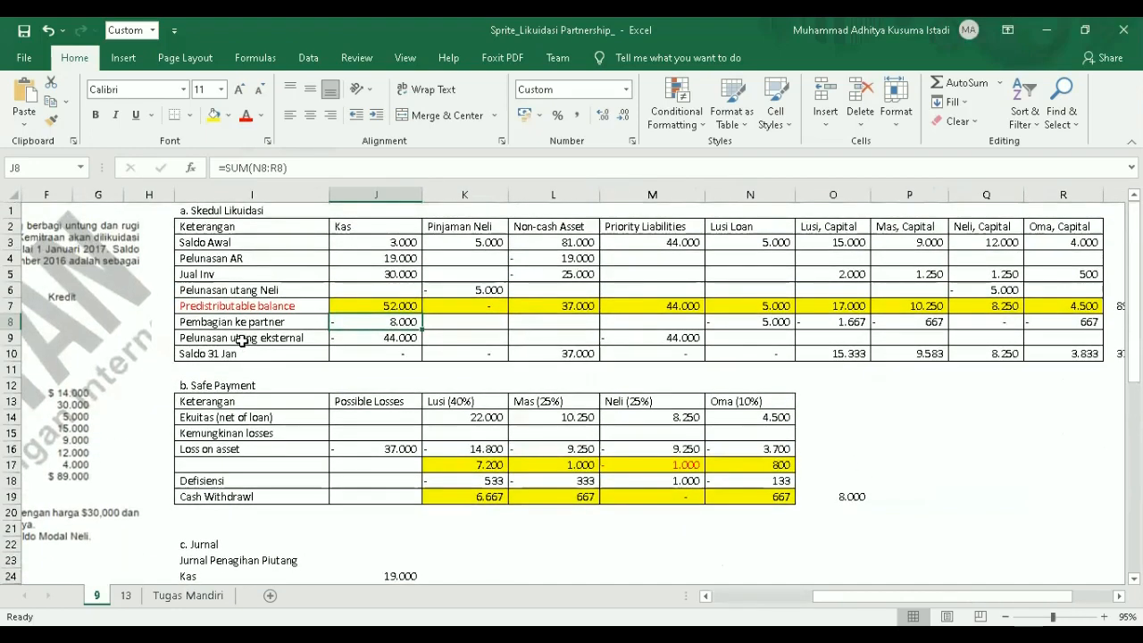
click(241, 340)
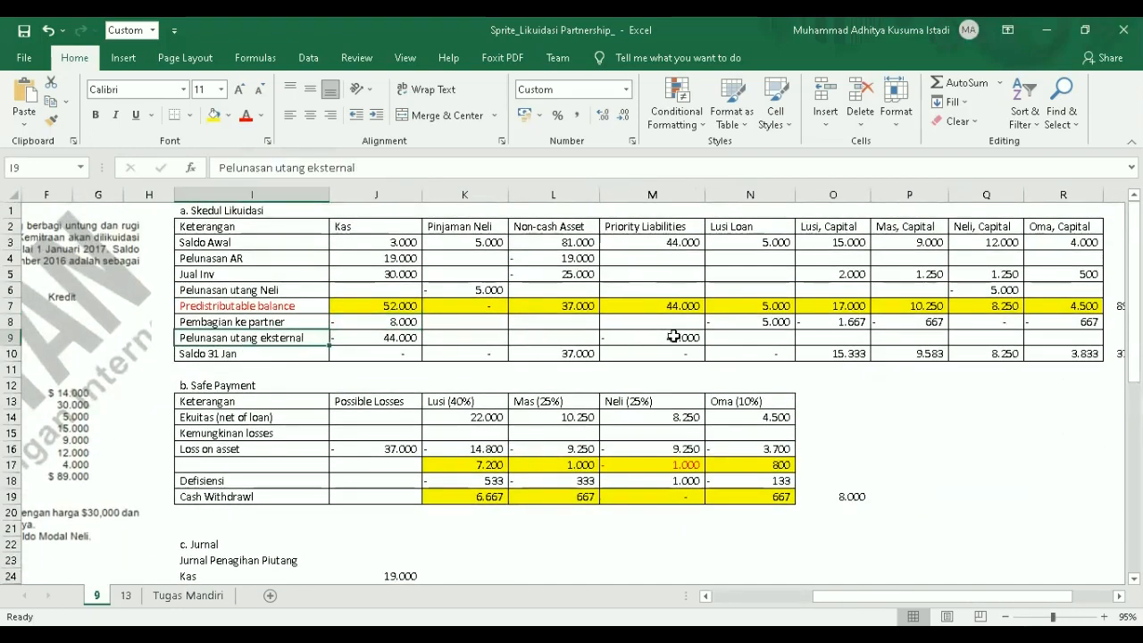
click(389, 335)
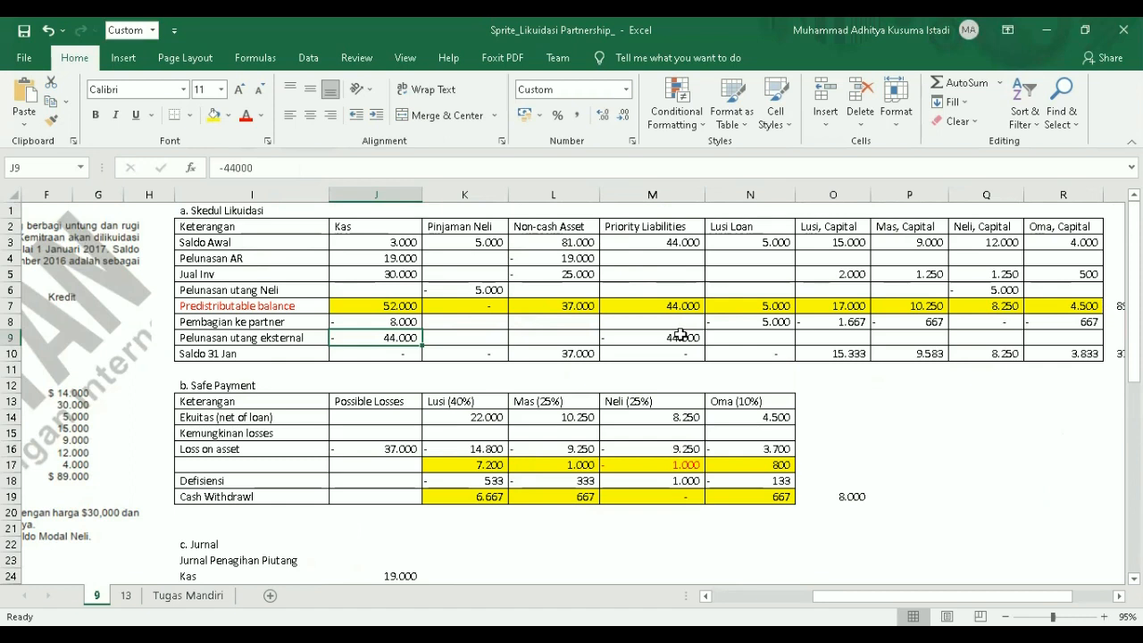
Step: Bold the Saldo 31 Jan label in I10 and review the partners' closing capital balances in O10:R10
click(218, 356)
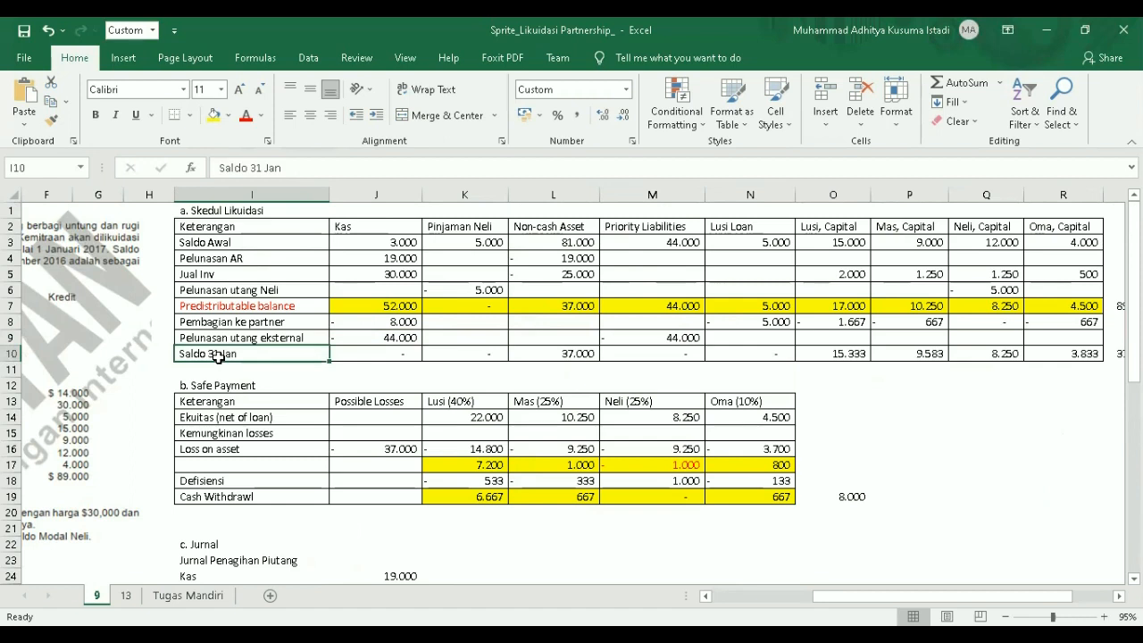
key(ctrl+b)
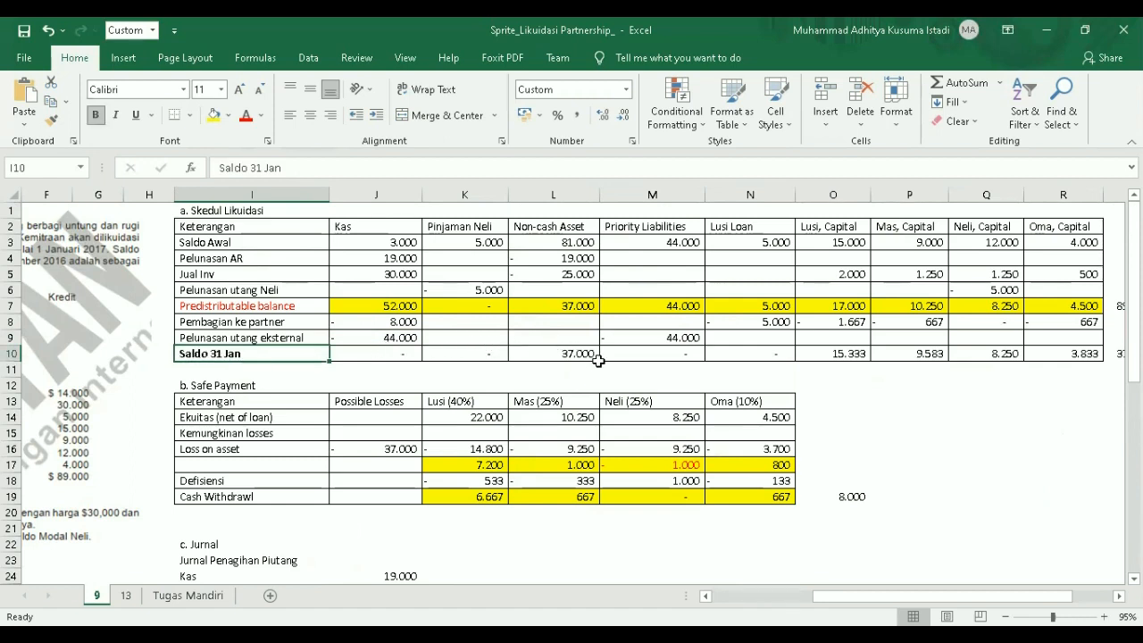
scroll(585, 354, right, 3)
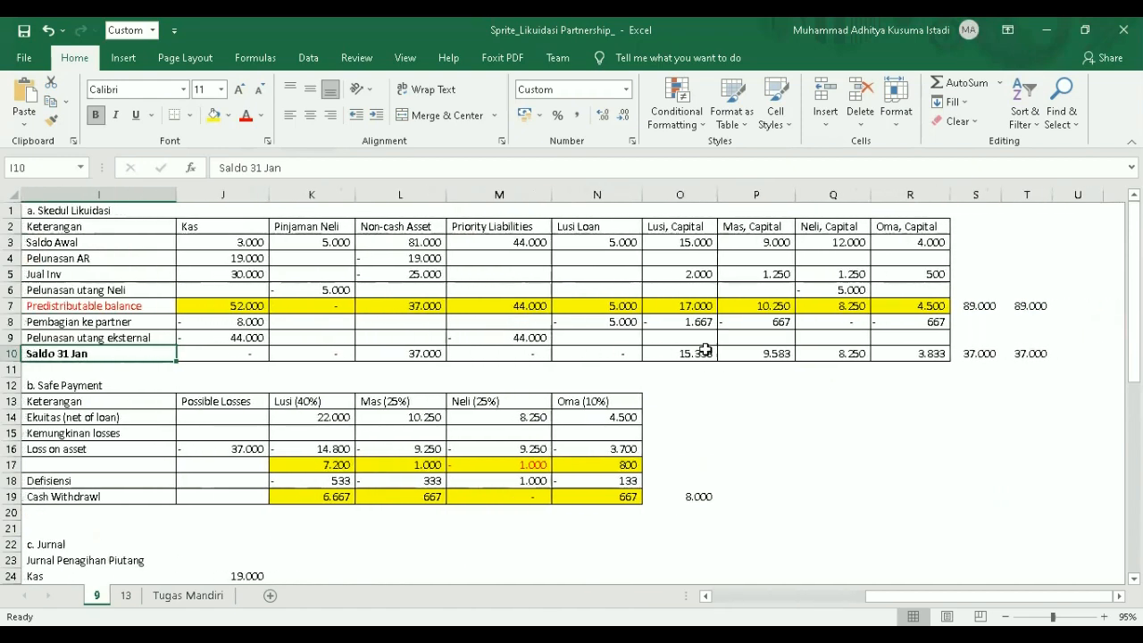
click(697, 354)
drag(697, 353, 926, 367)
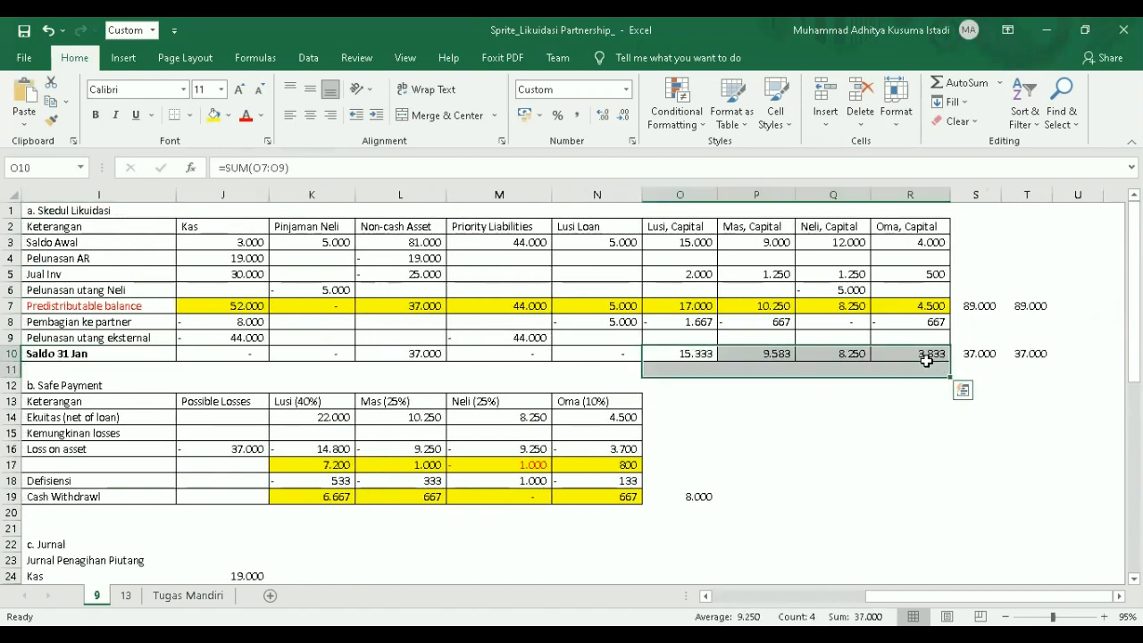
click(934, 404)
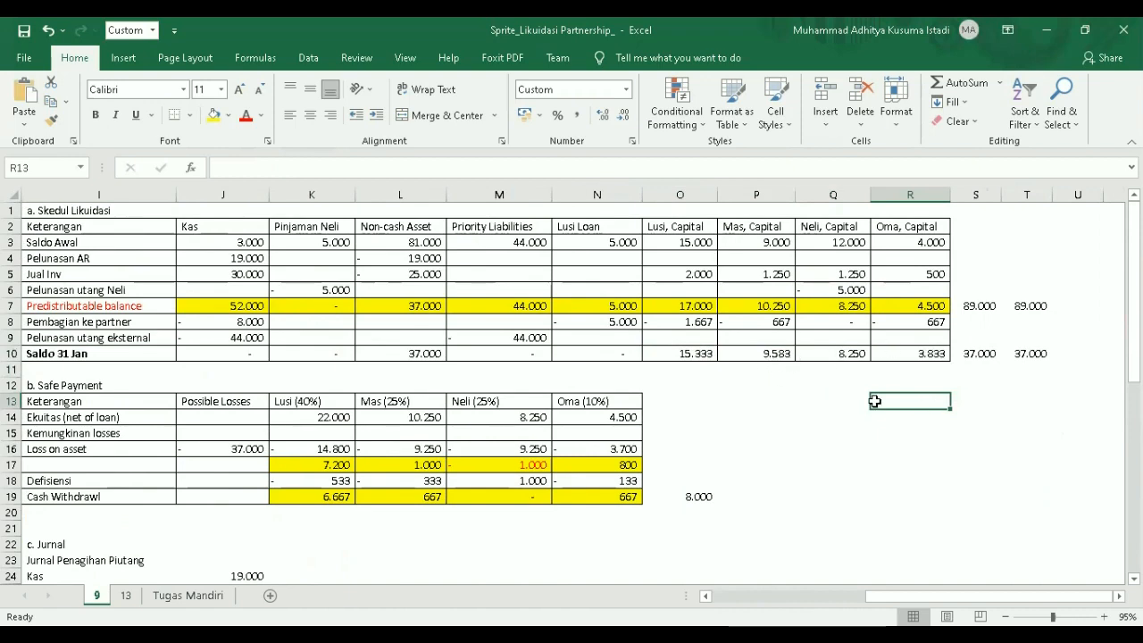
Step: Look over the c. Jurnal section below the safe payment table, selecting its first entries from Jurnal Penagihan Piutang in I23
scroll(876, 401, down, 1)
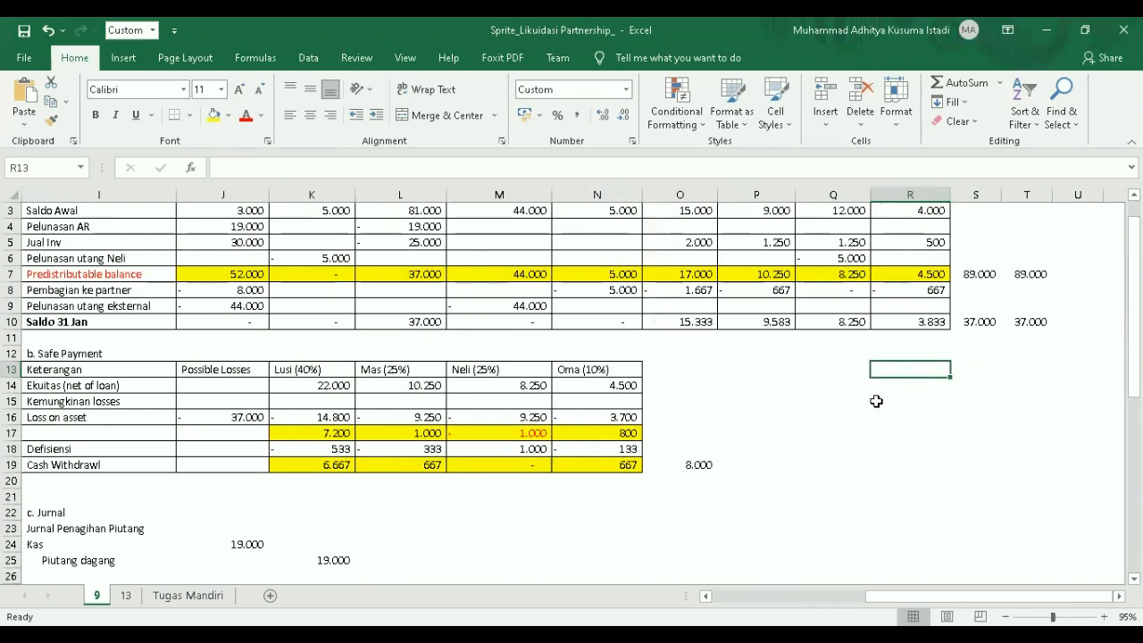
scroll(929, 399, left, 5)
scroll(946, 398, down, 2)
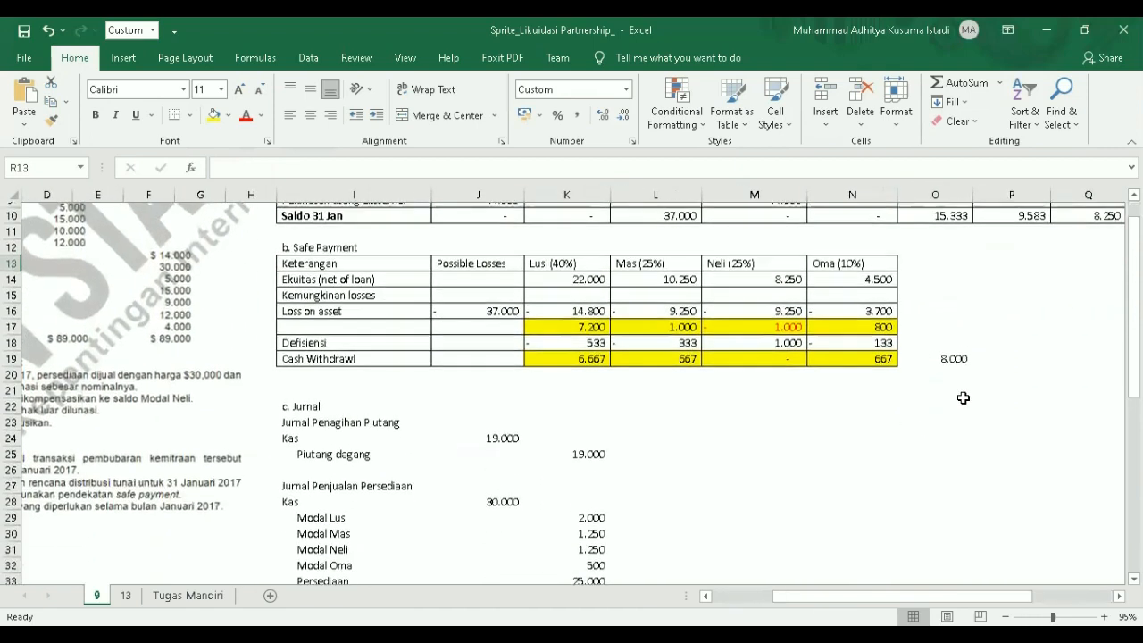
scroll(963, 397, down, 2)
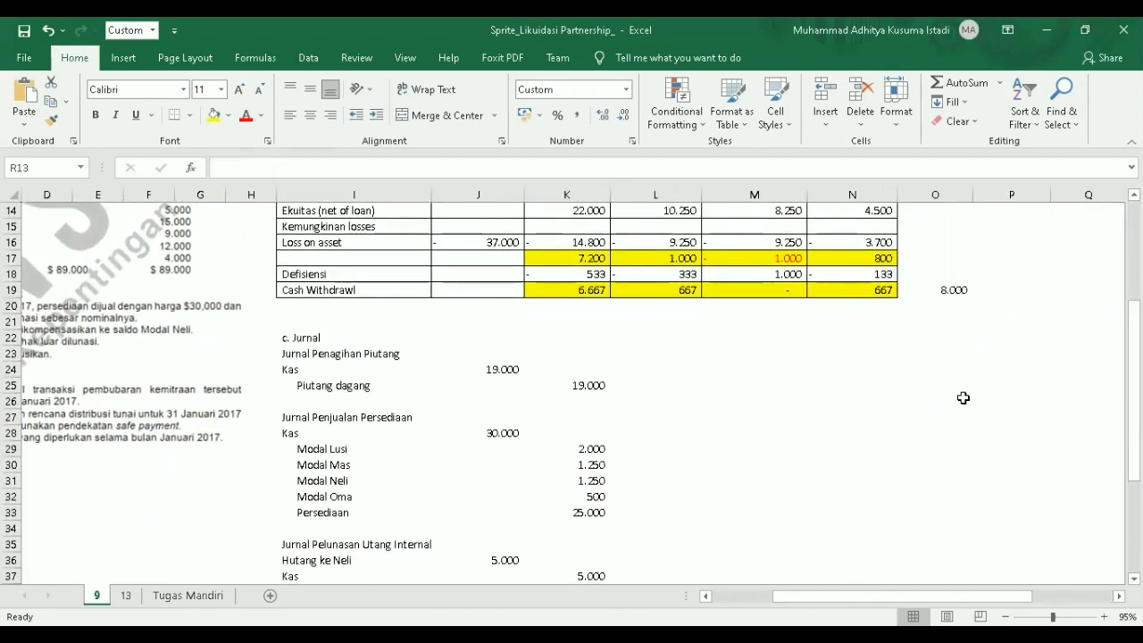
scroll(964, 397, up, 2)
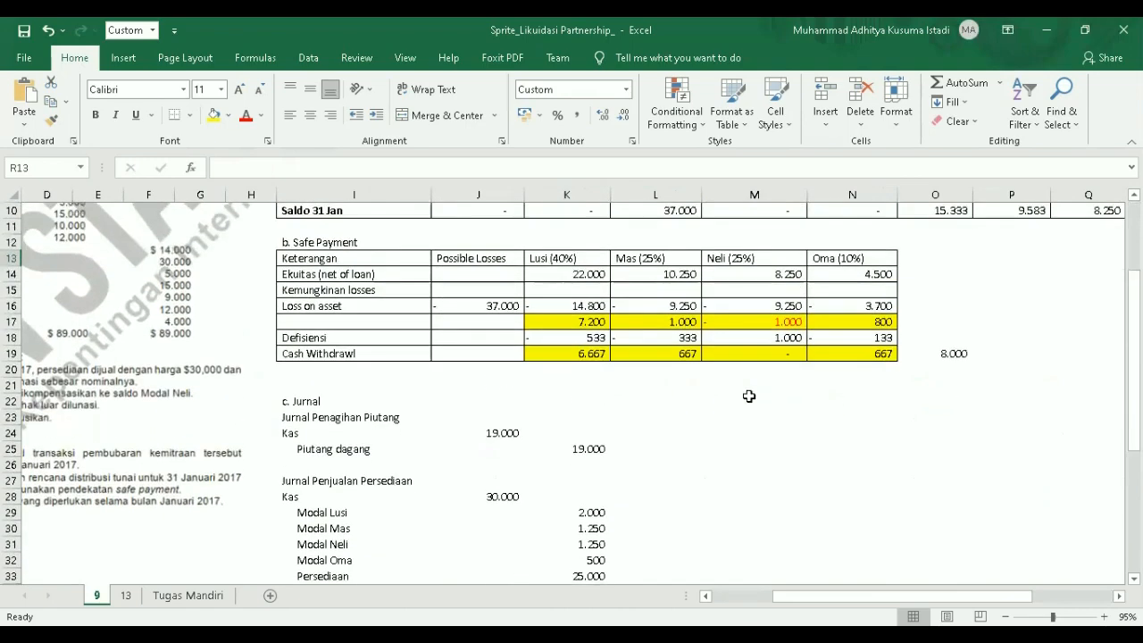
drag(279, 417, 554, 528)
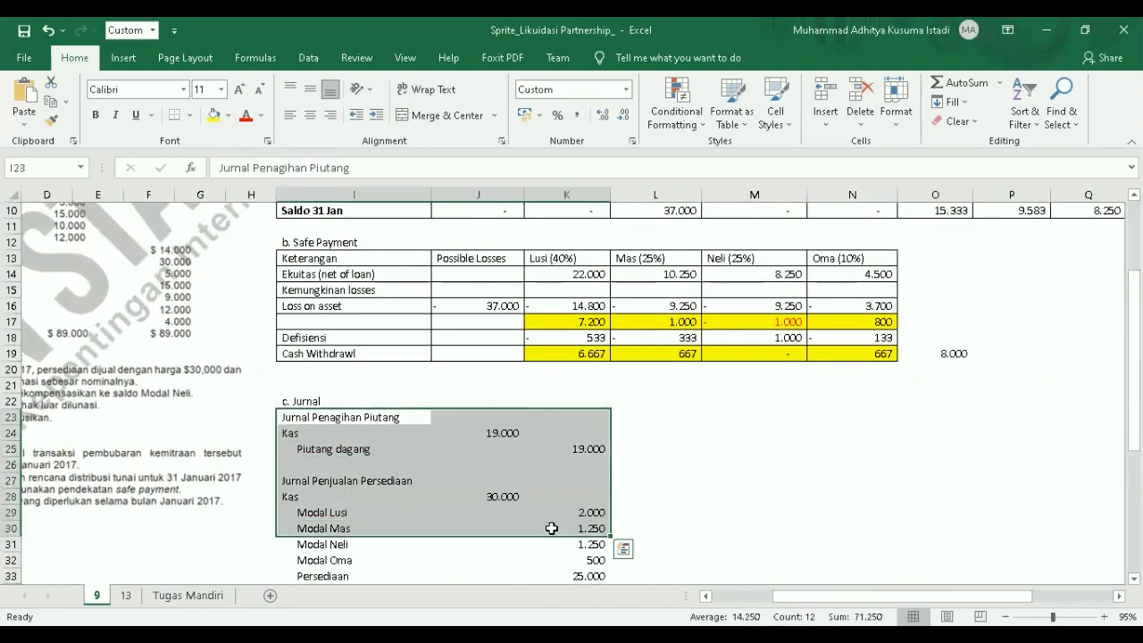
Step: Match the liquidation schedule's transaction rows, from Pelunasan AR in I4 to Pembagian ke partner in I8, with the journal entries below
scroll(554, 535, up, 3)
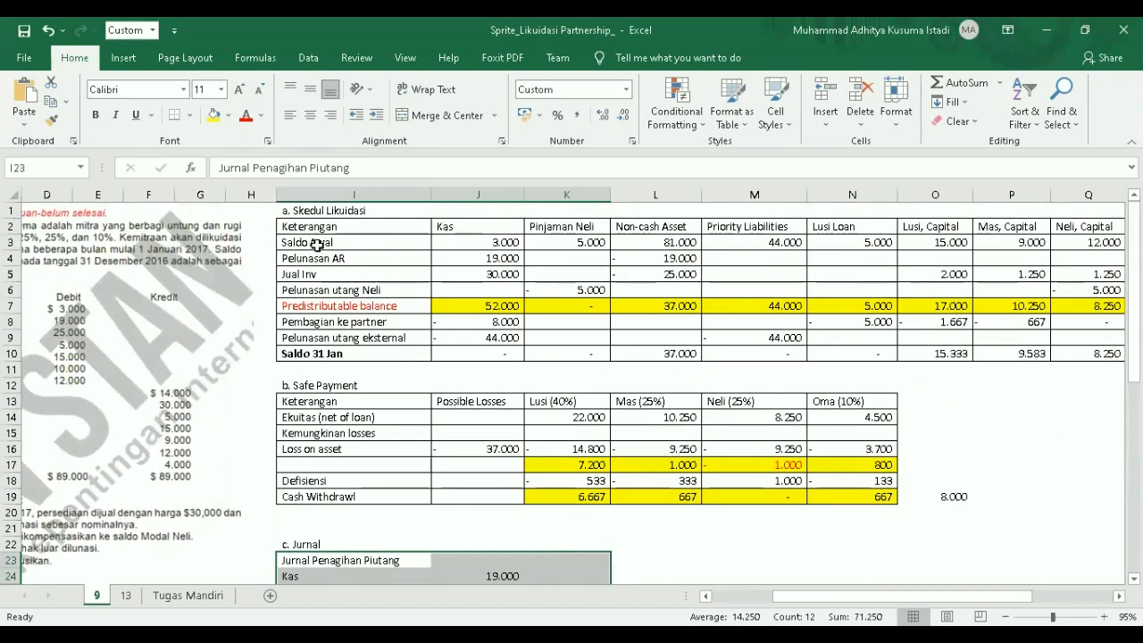
click(346, 258)
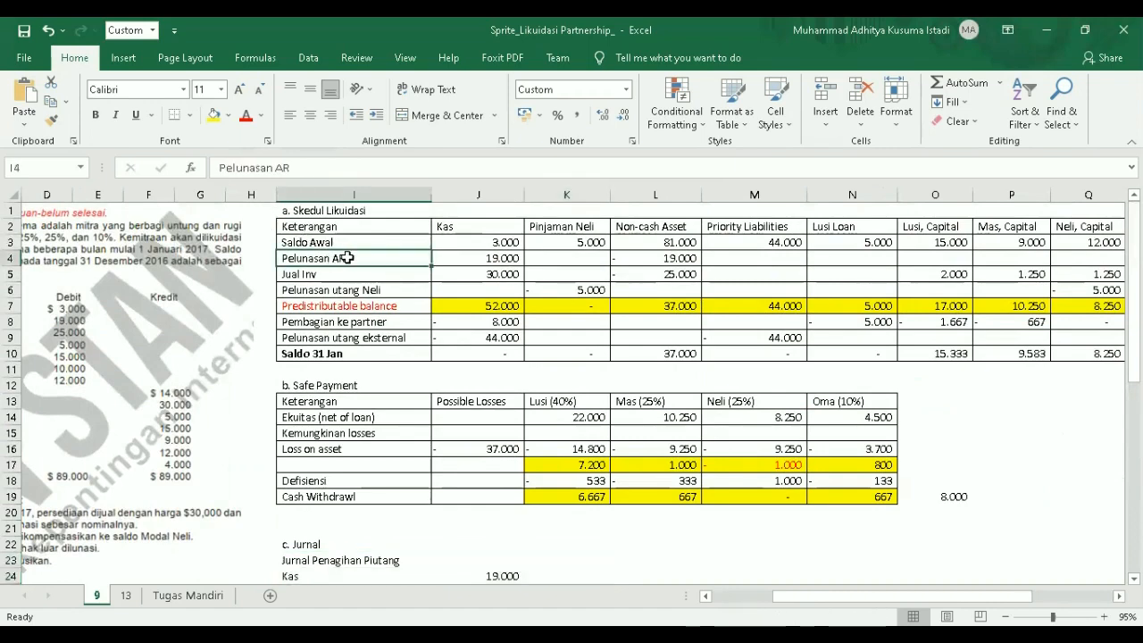
click(337, 274)
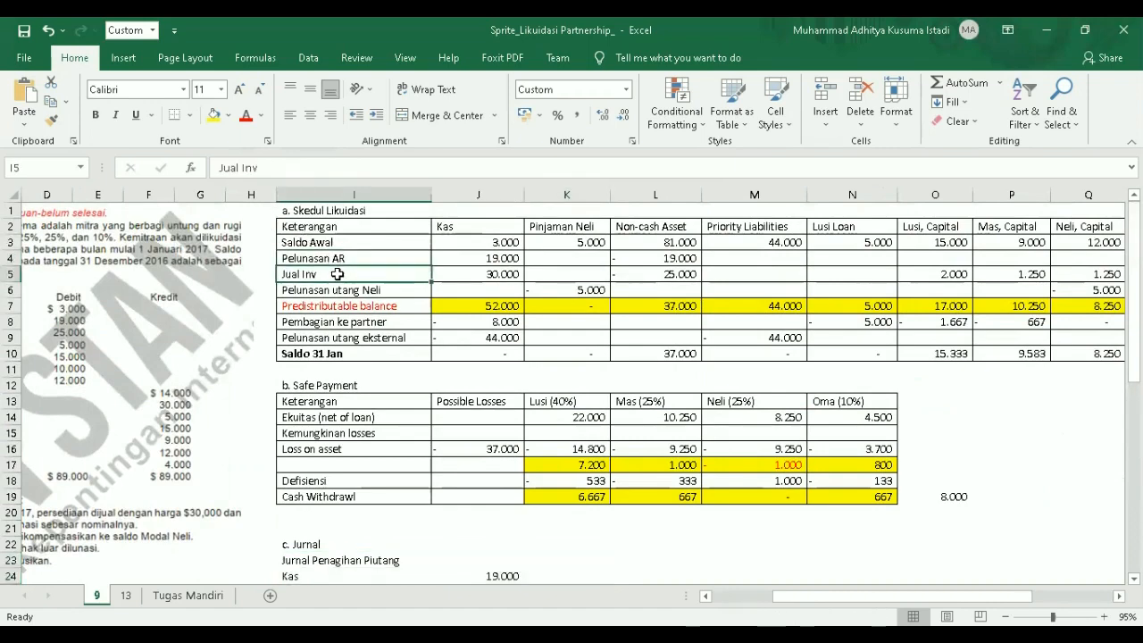
click(347, 289)
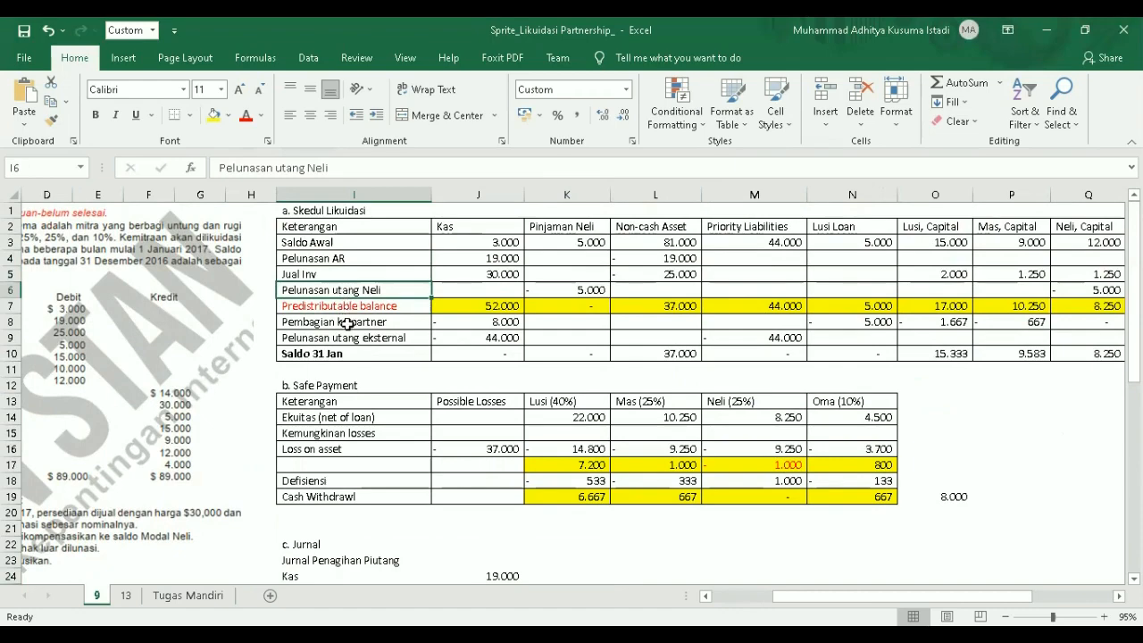
click(346, 323)
scroll(347, 324, down, 6)
scroll(346, 323, up, 1)
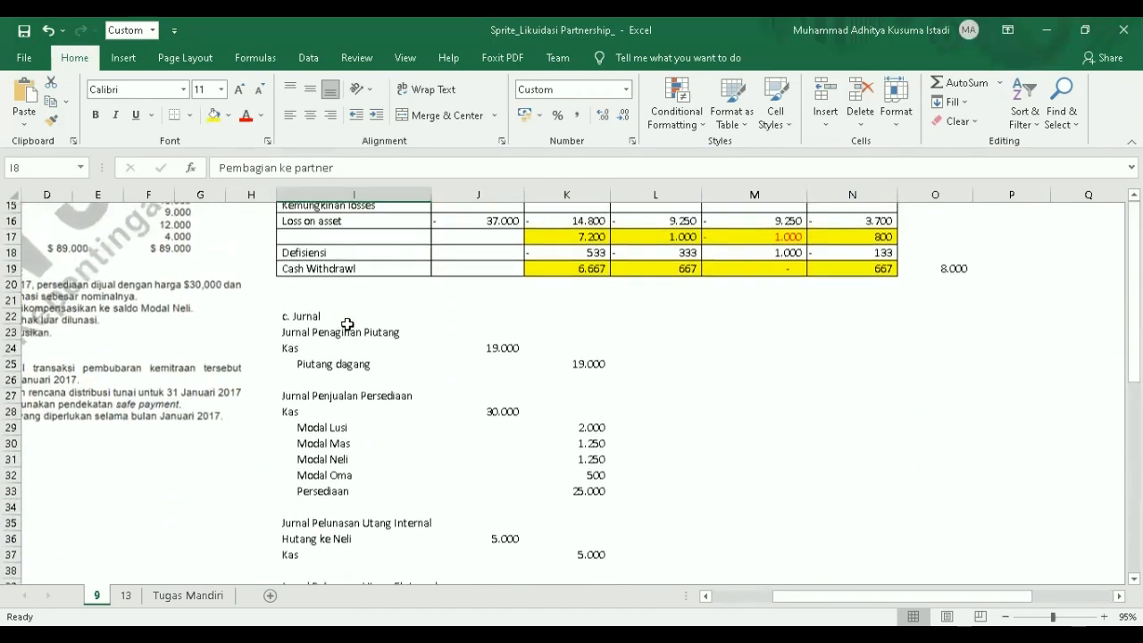
scroll(348, 324, down, 1)
scroll(347, 325, up, 3)
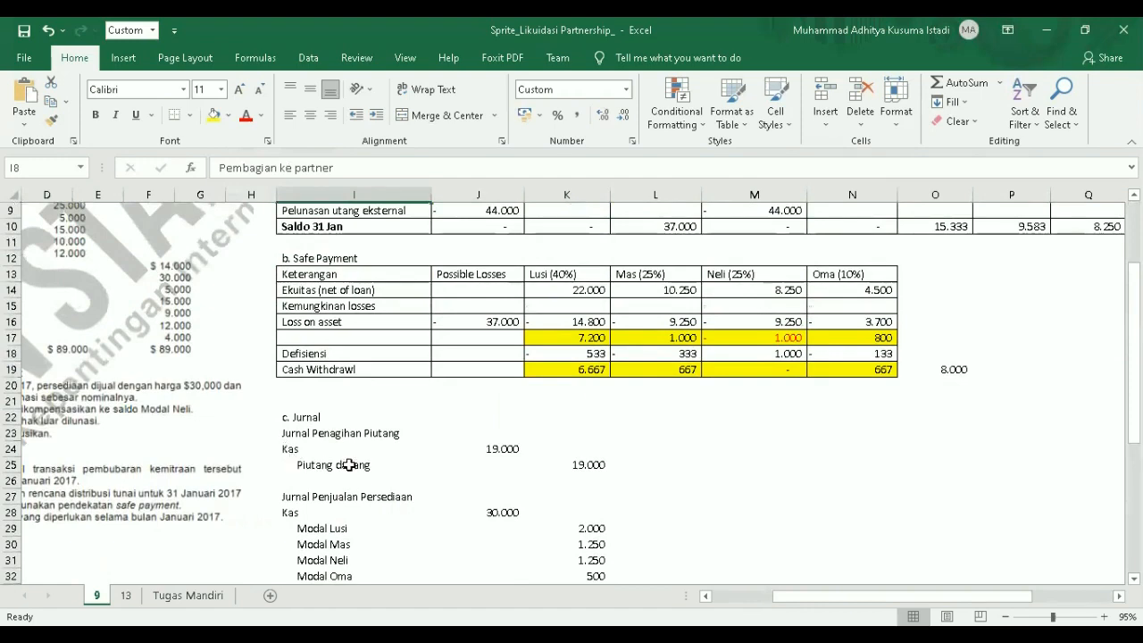
scroll(509, 446, up, 3)
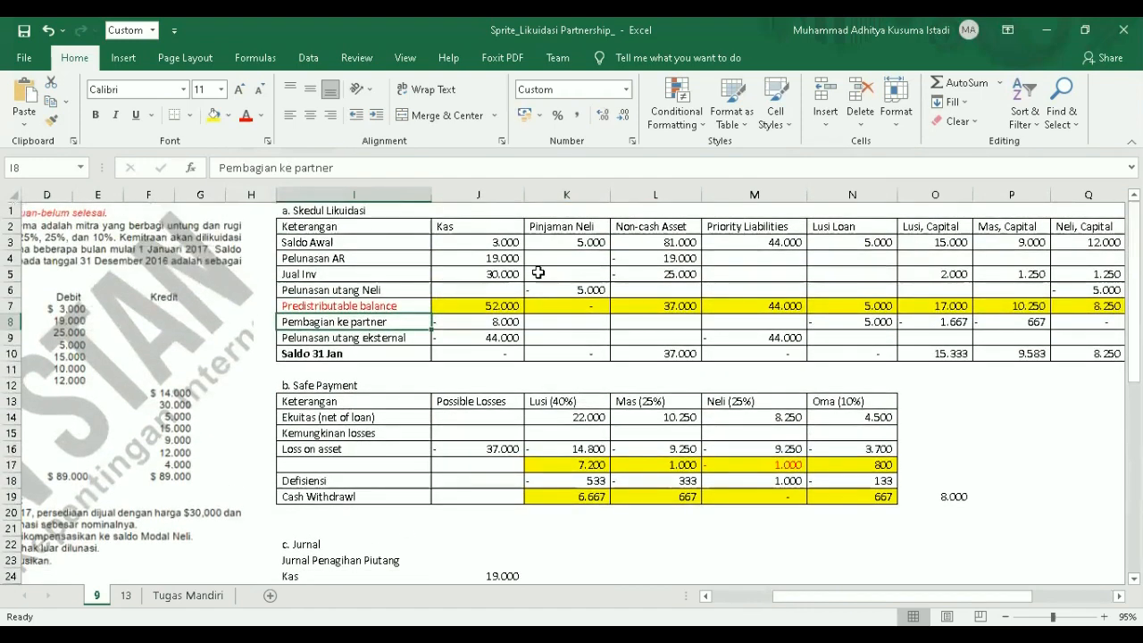
scroll(645, 256, down, 4)
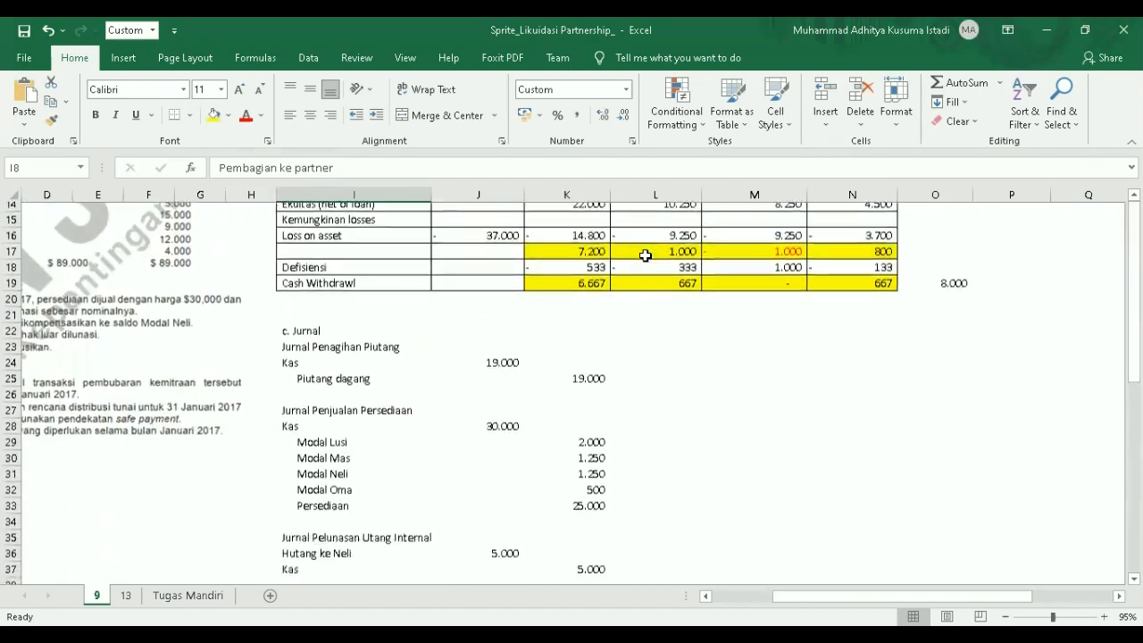
Step: Compare the Jurnal Penjualan Persediaan with the Jual Inv row, checking the Persediaan formula in K33 and the partners' capital credits in K29:K32
click(296, 414)
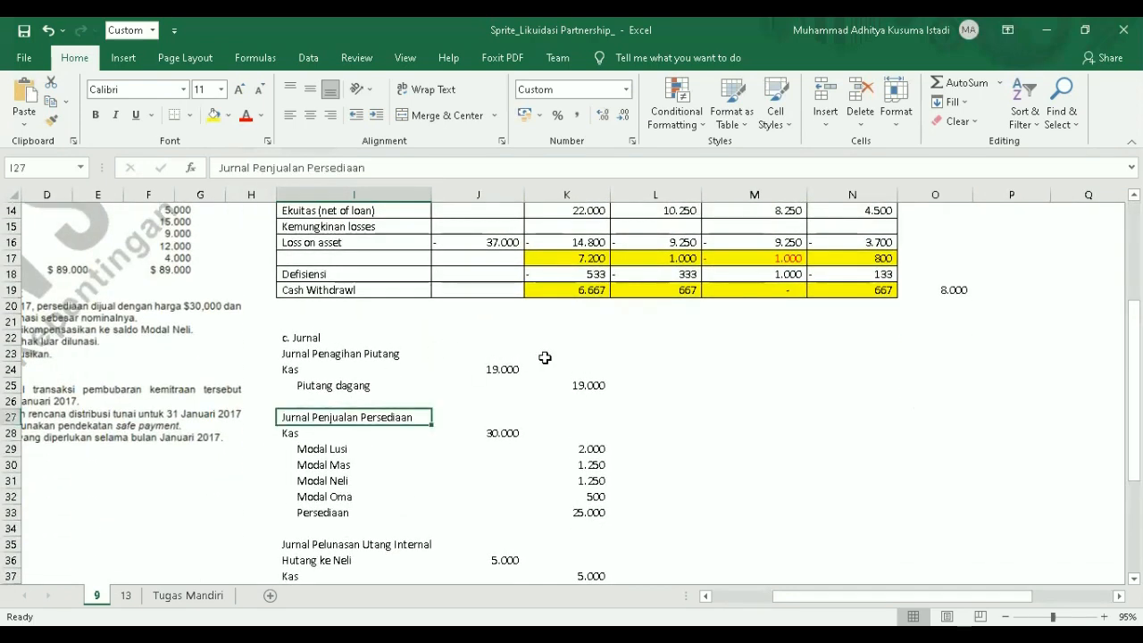
scroll(545, 357, up, 5)
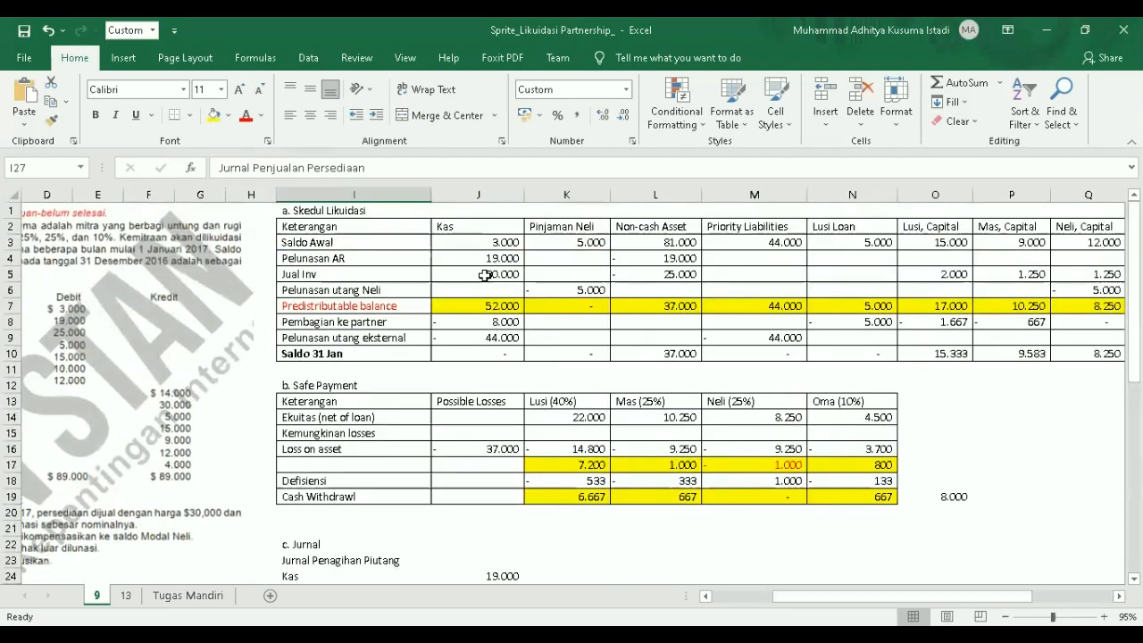
scroll(484, 276, down, 4)
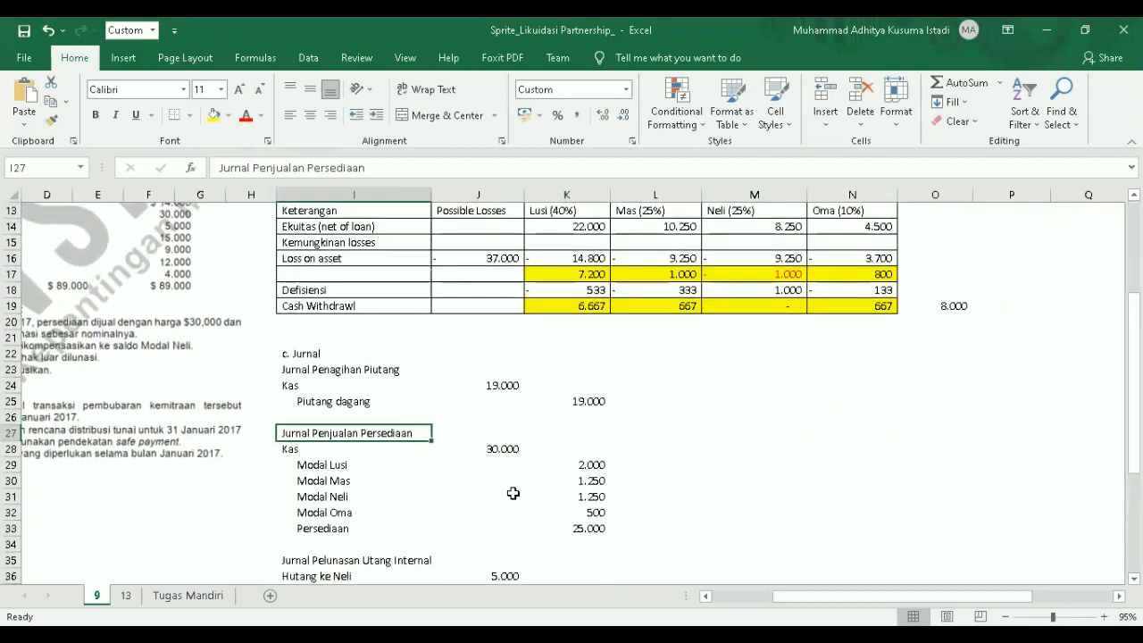
click(595, 532)
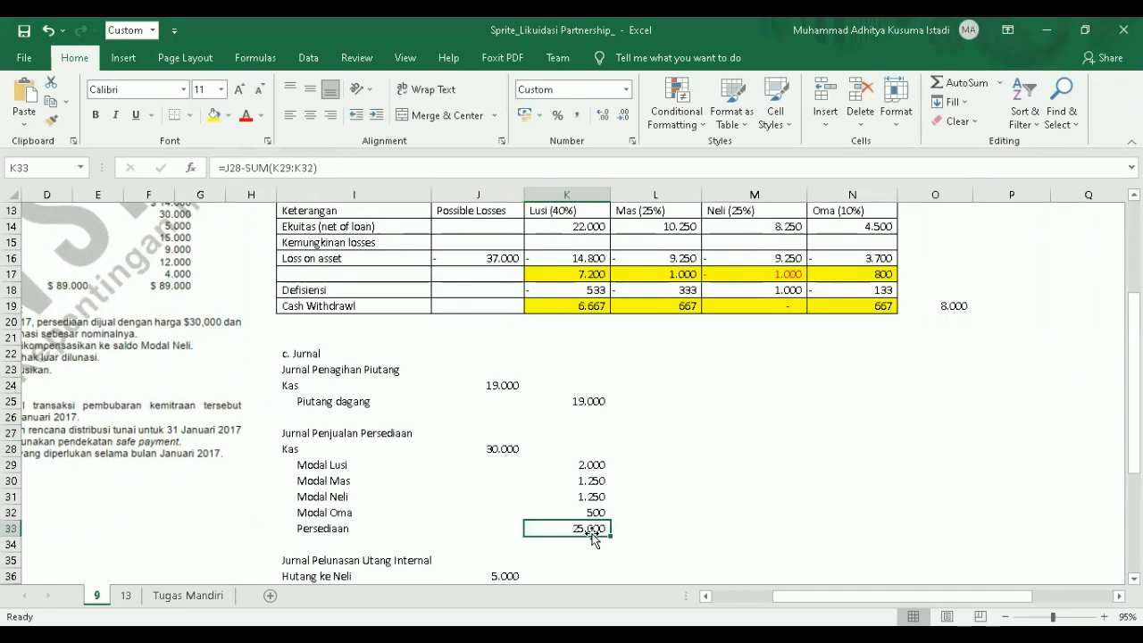
drag(589, 461, 590, 517)
Step: Compare the Jurnal kompensasi Utang Internal entry in rows 35 to 37 with the partner loan offset in K6 of the schedule
scroll(591, 516, down, 2)
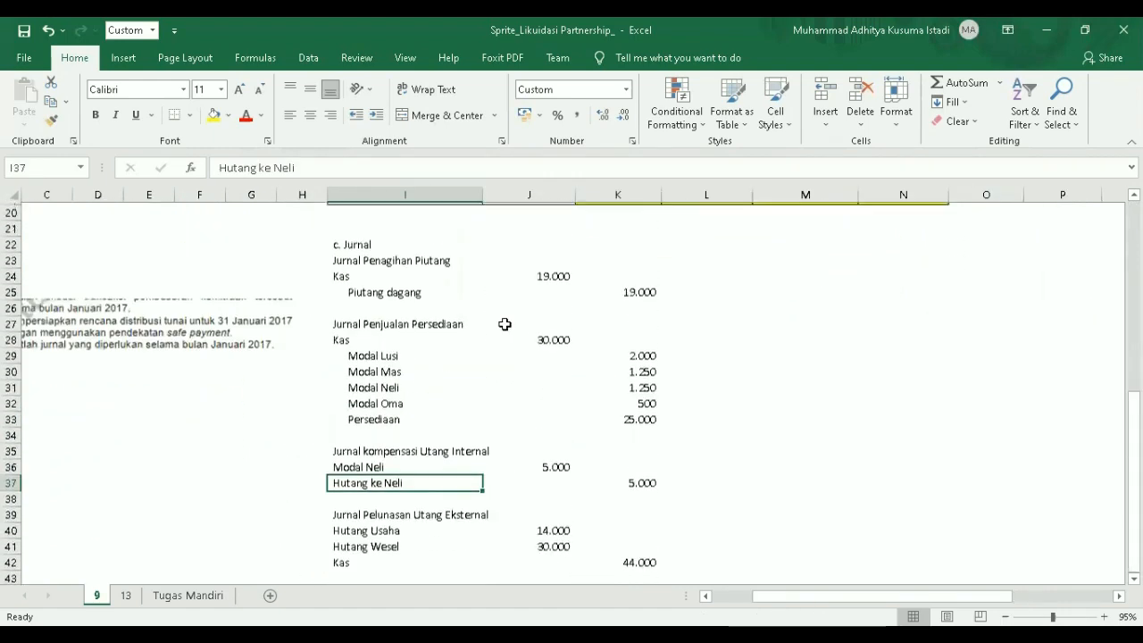
scroll(505, 325, up, 1)
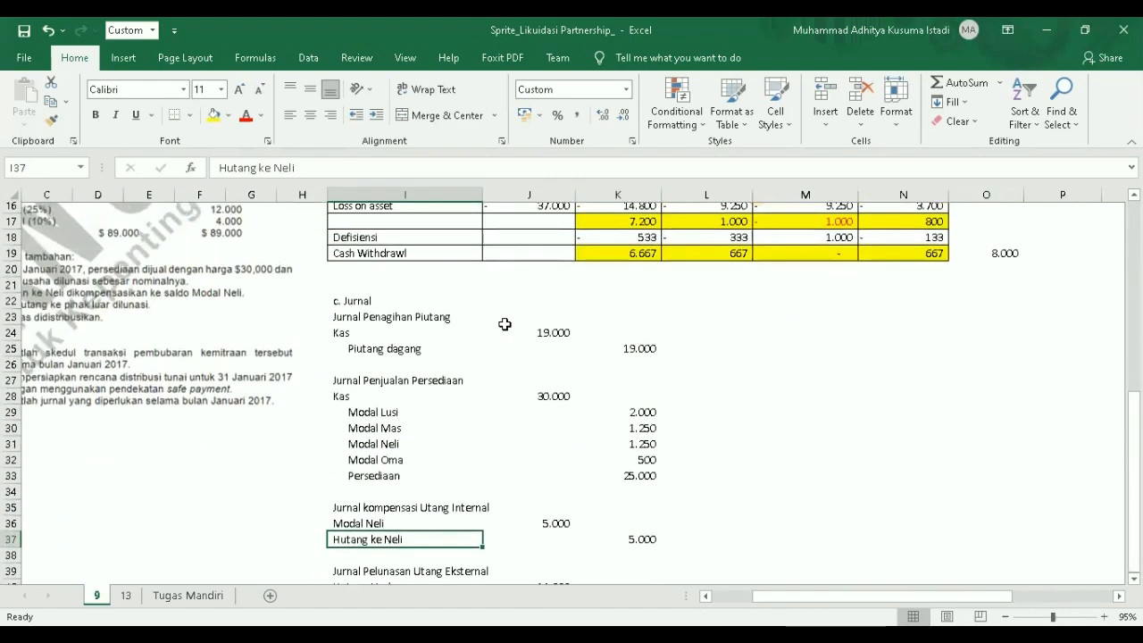
scroll(504, 324, down, 2)
scroll(505, 324, down, 1)
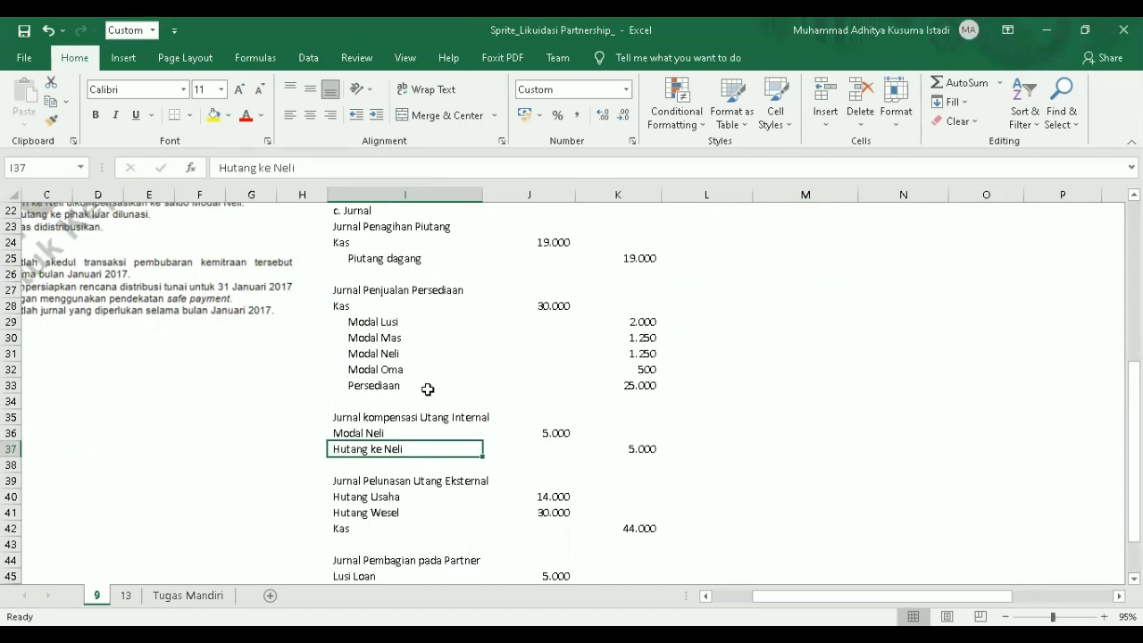
scroll(428, 415, up, 7)
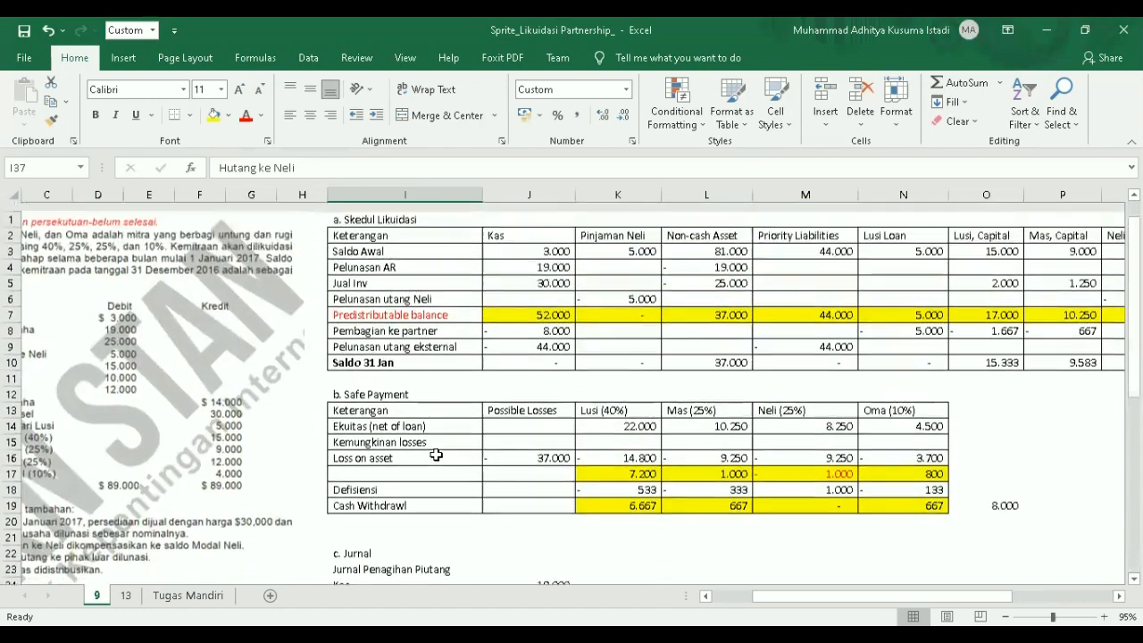
click(638, 288)
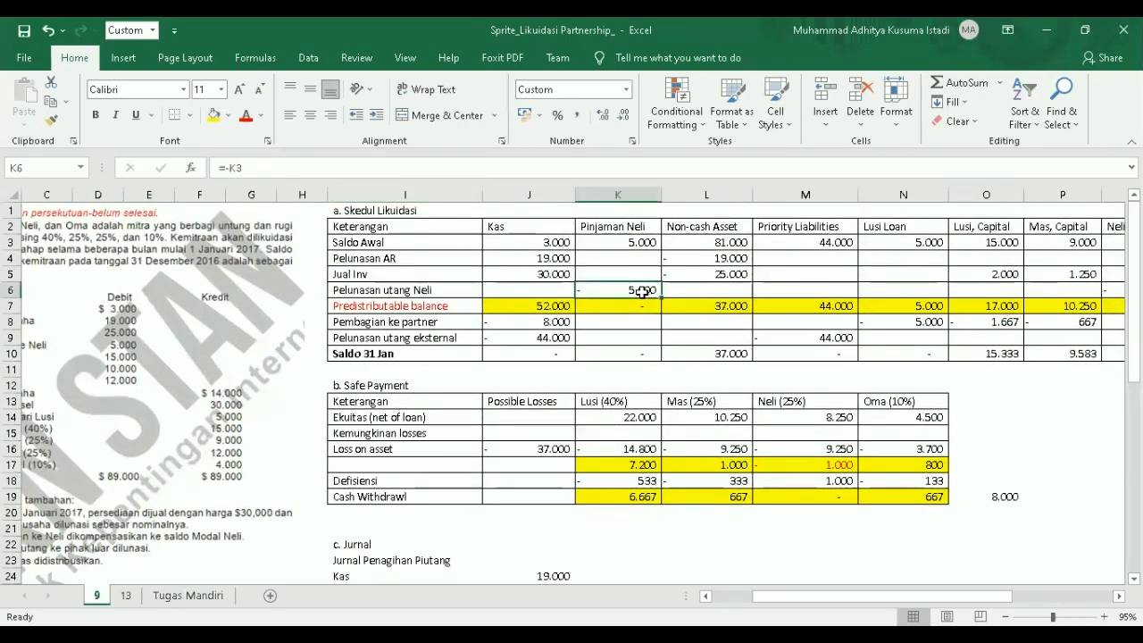
scroll(640, 290, down, 1)
scroll(641, 292, down, 9)
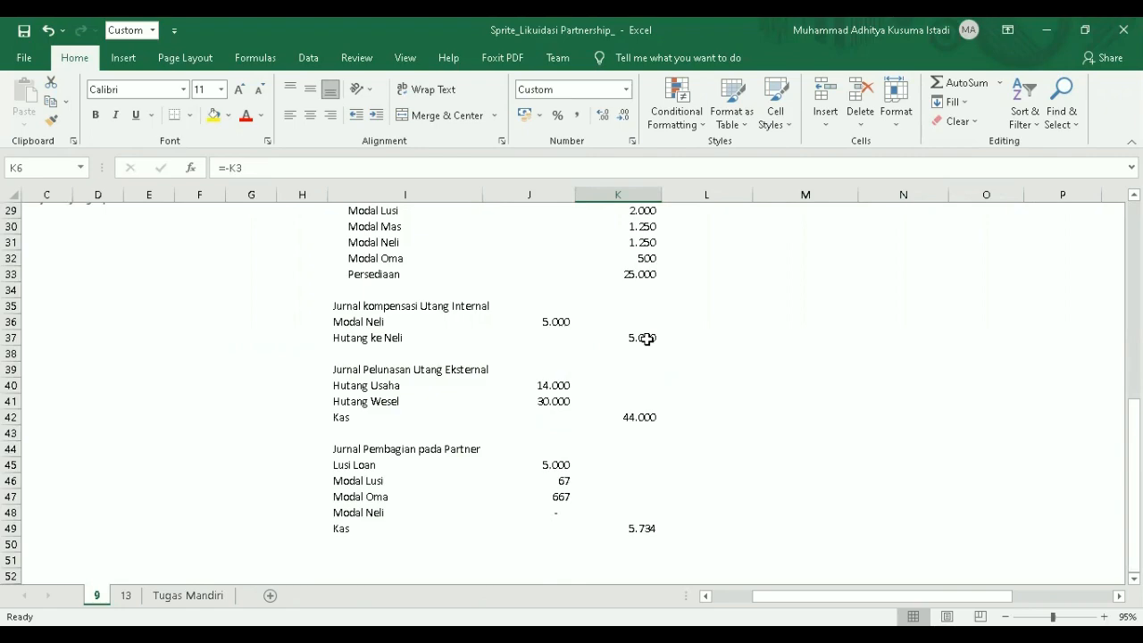
Step: Check the formula of the partner capital debit in J36 of the Jurnal kompensasi Utang Internal
scroll(645, 335, up, 2)
click(538, 386)
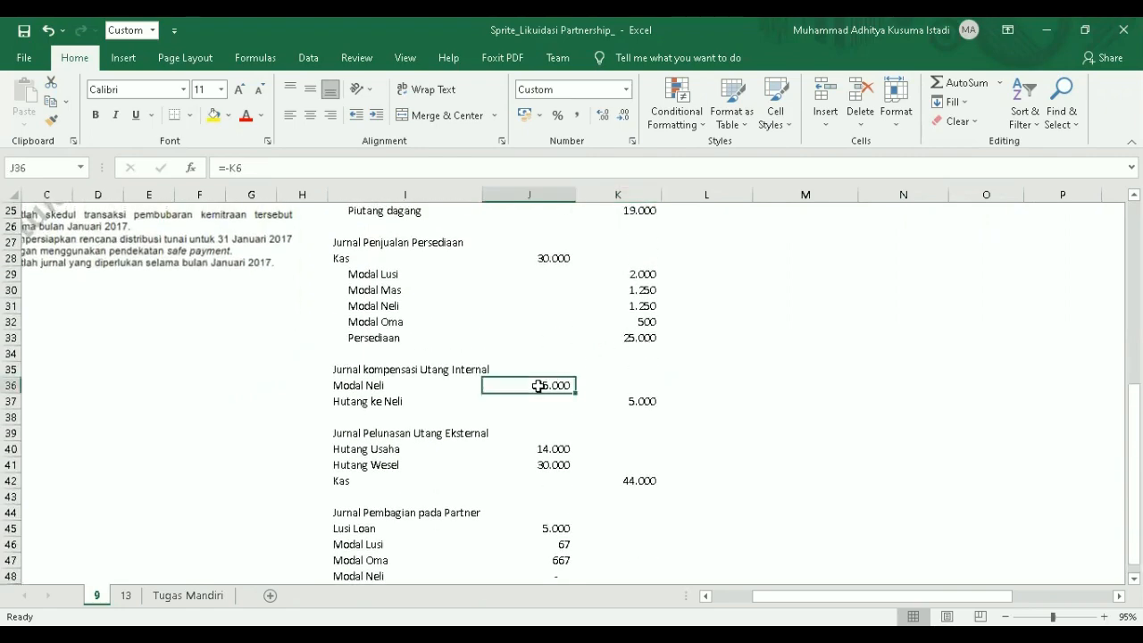
scroll(635, 453, down, 2)
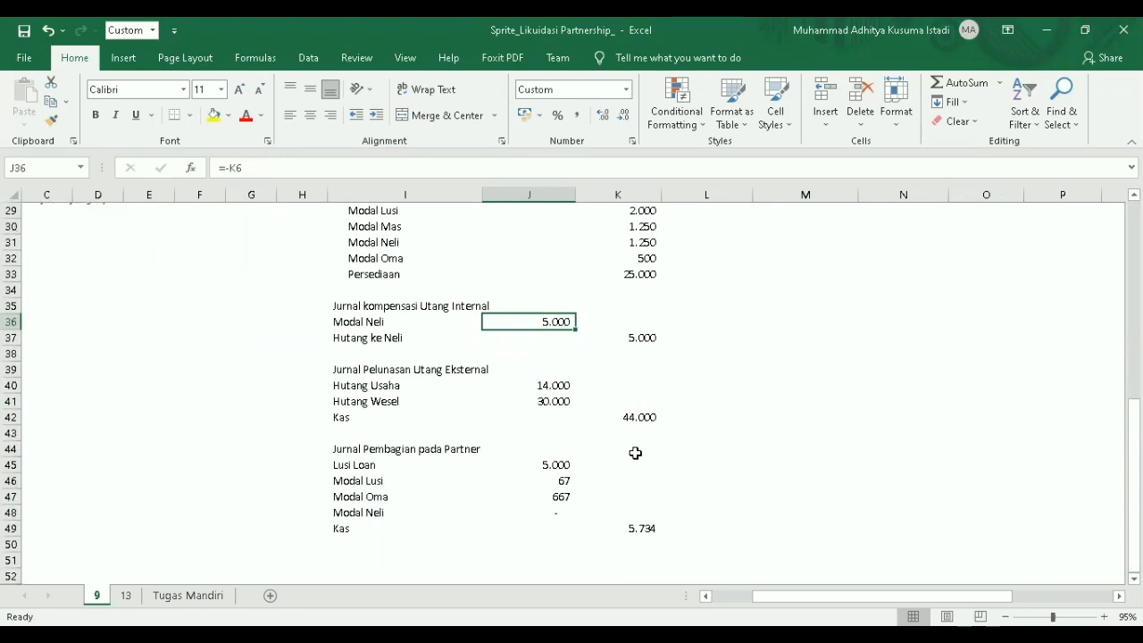
Step: Compare the Pelunasan utang eksternal row with the Jurnal Pelunasan Utang Eksternal, checking Kas in K42 and the Hutang Usaha and Hutang Wesel debits
scroll(634, 453, up, 10)
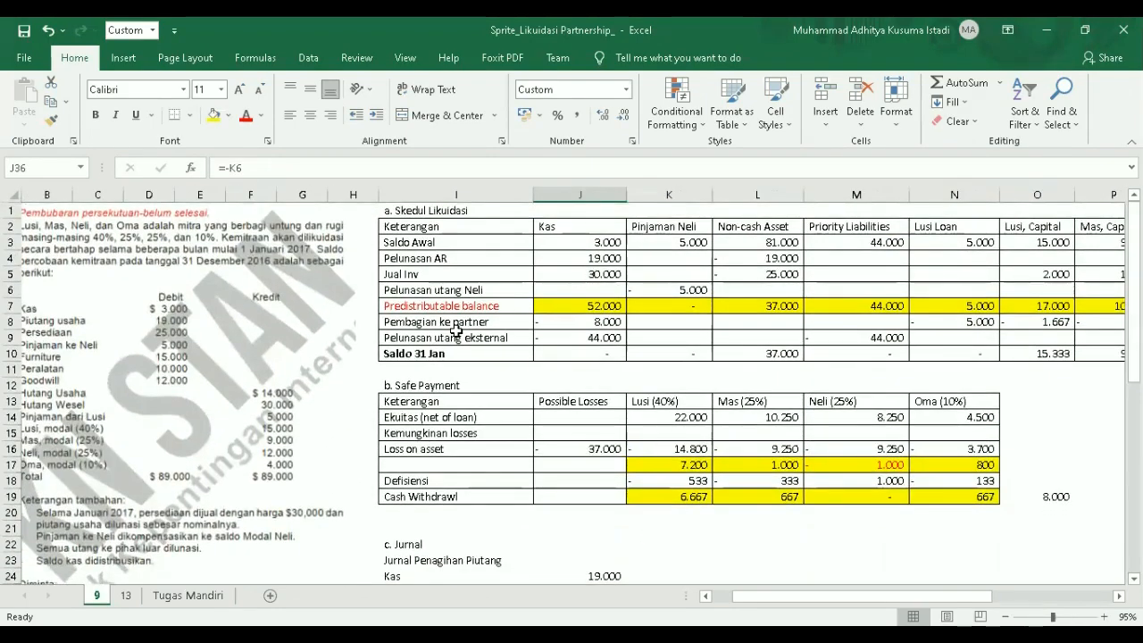
click(458, 342)
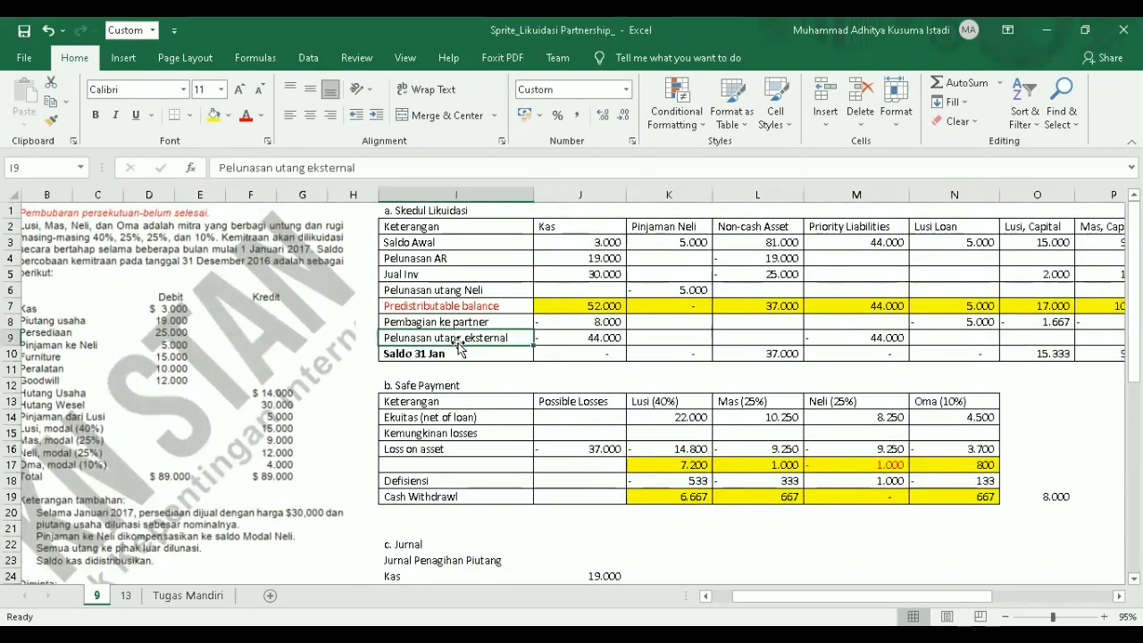
scroll(458, 345, down, 10)
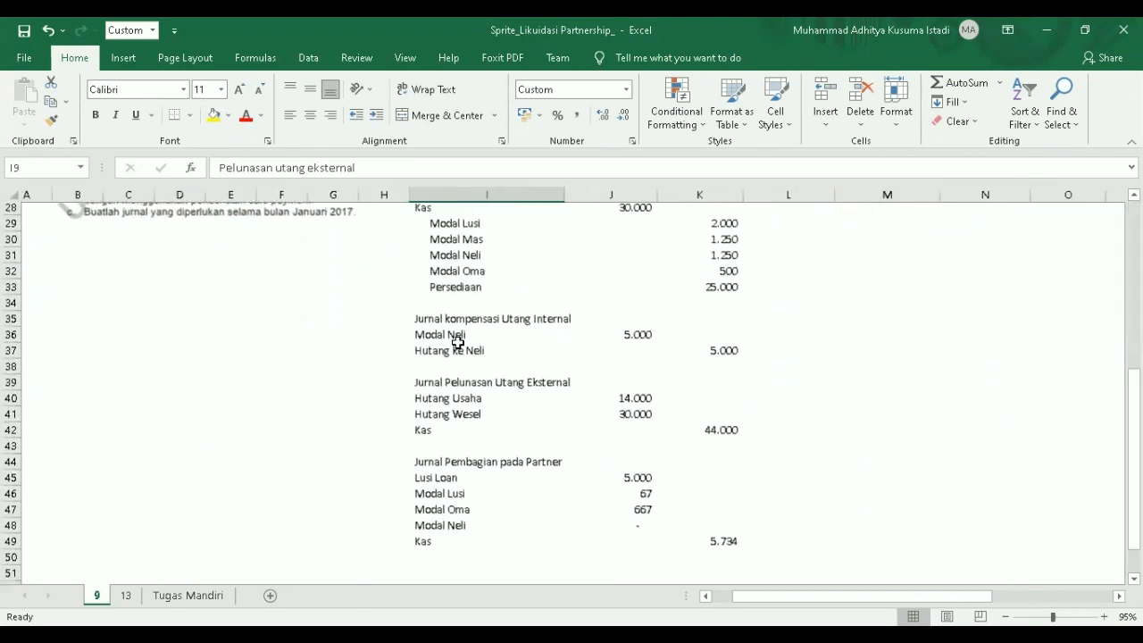
scroll(457, 342, right, 2)
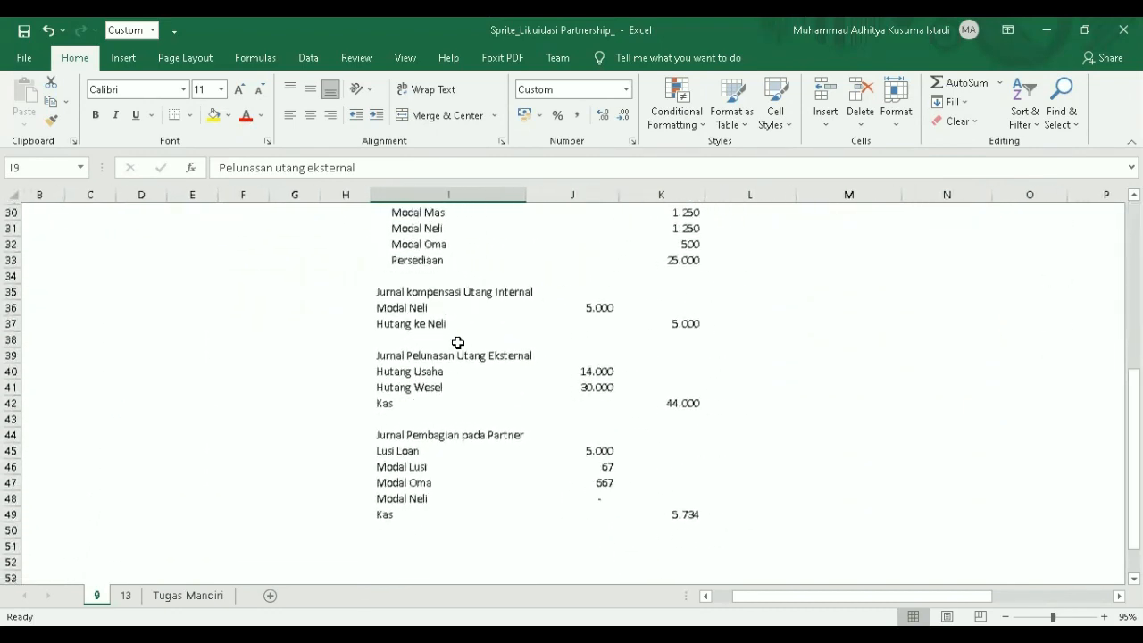
click(682, 401)
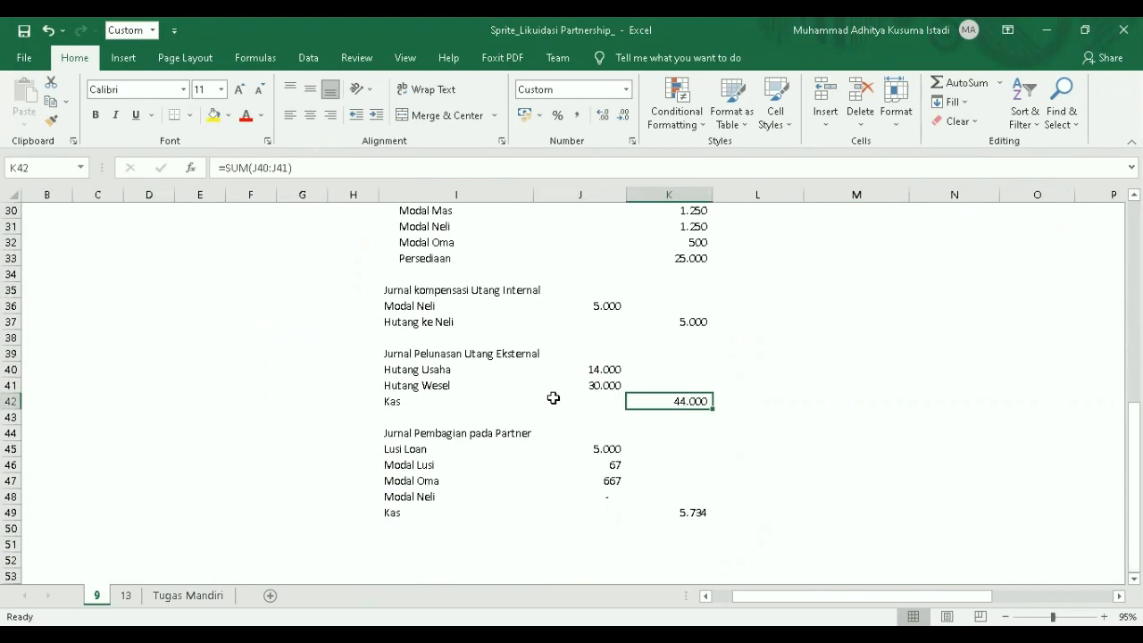
drag(437, 370, 597, 373)
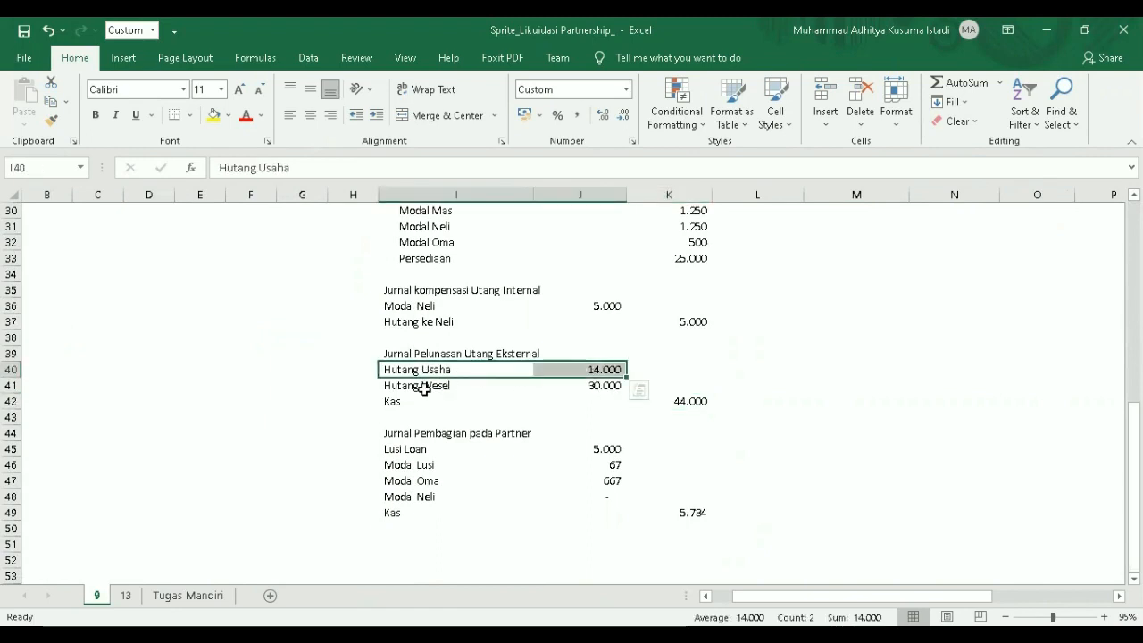
drag(398, 386, 592, 385)
Step: Compare the Pembagian ke partner row with the Jurnal Pembagian pada Partner, checking the cash formulas in J8 and K49
scroll(590, 384, up, 1)
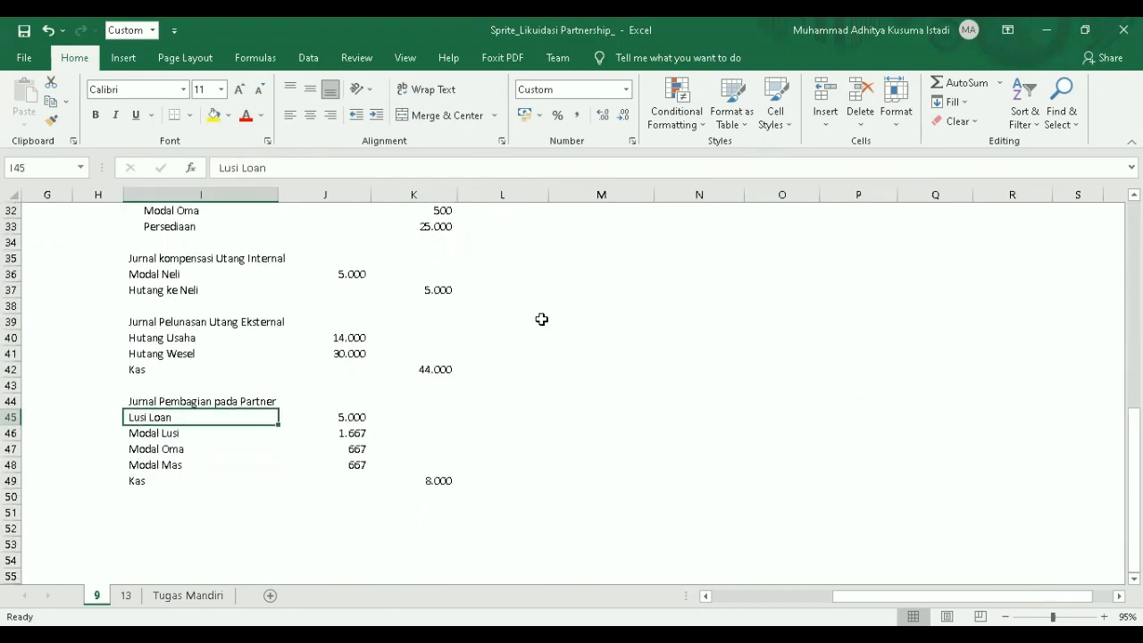
scroll(541, 319, up, 9)
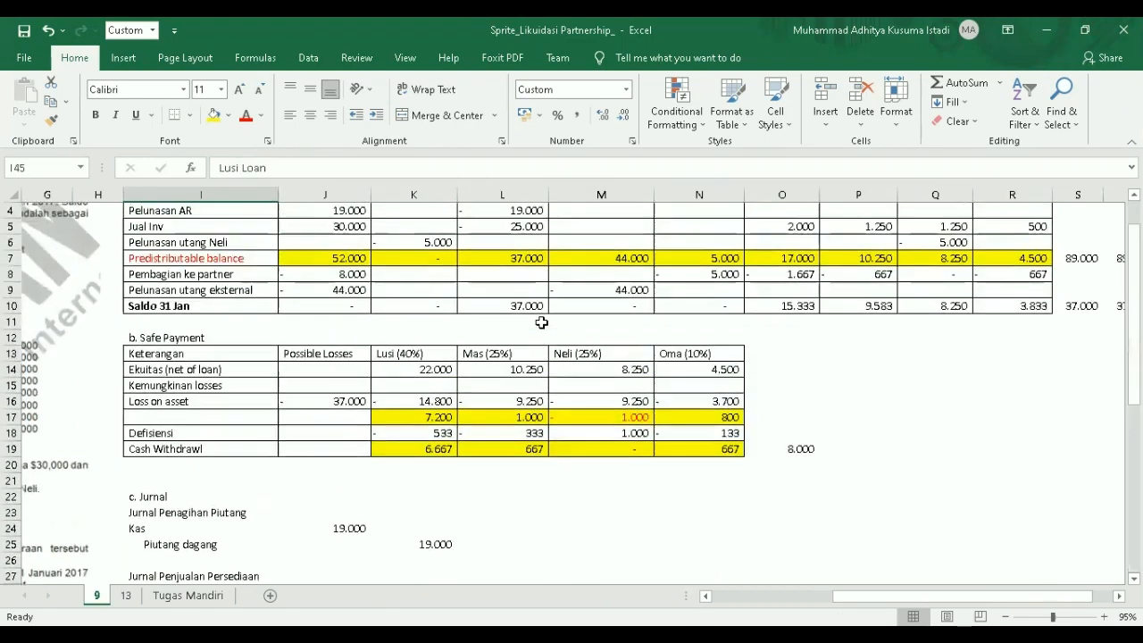
click(203, 275)
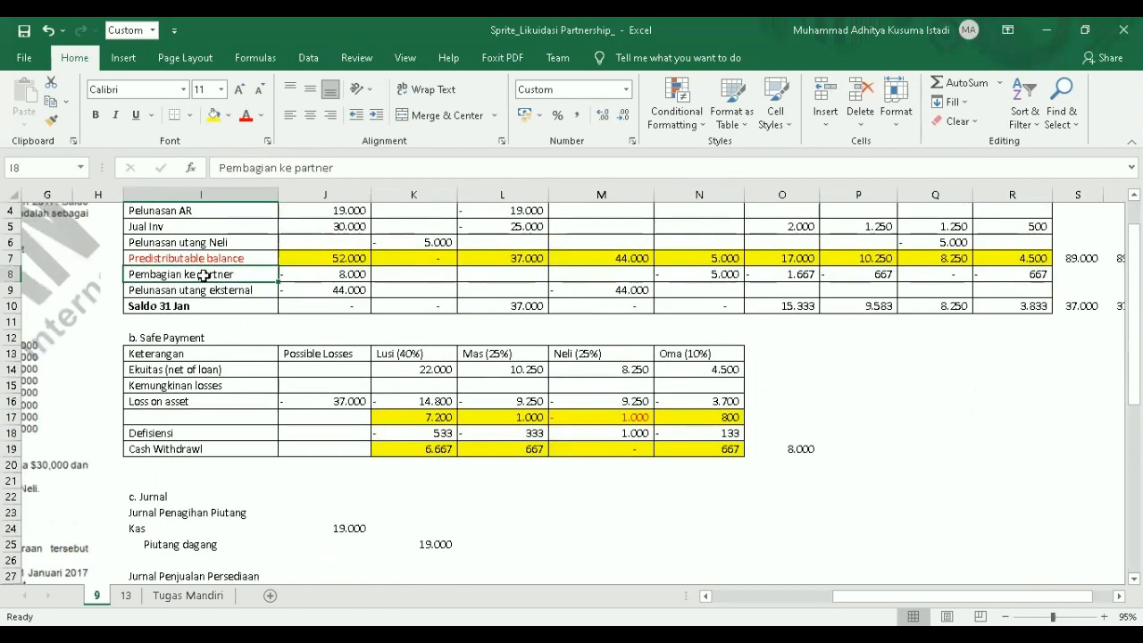
click(325, 273)
scroll(322, 267, down, 9)
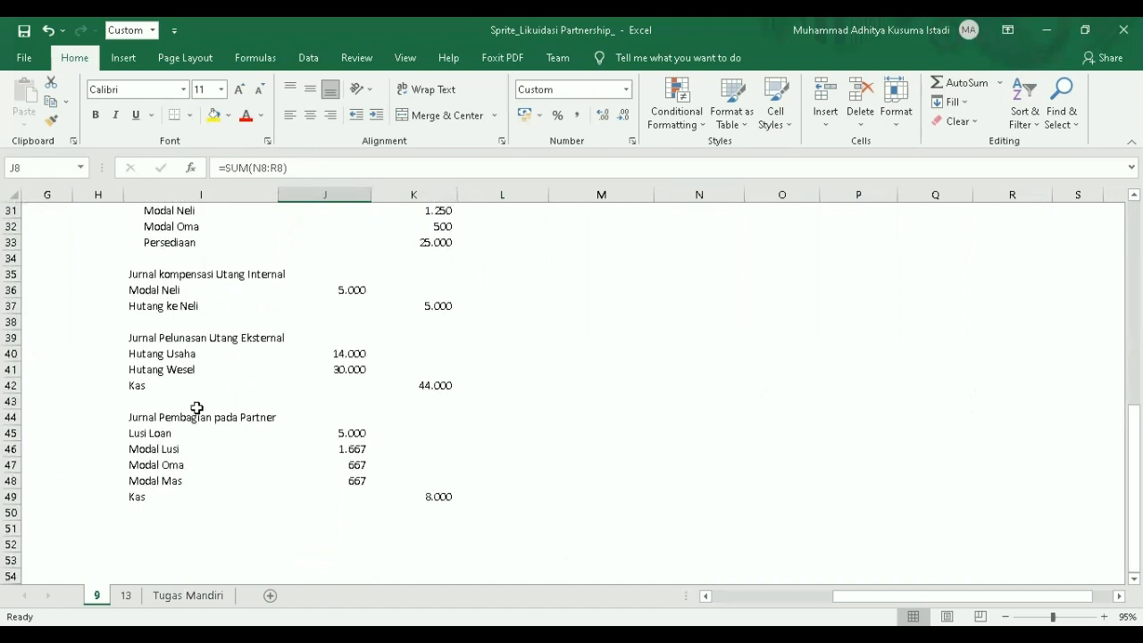
click(183, 432)
click(220, 412)
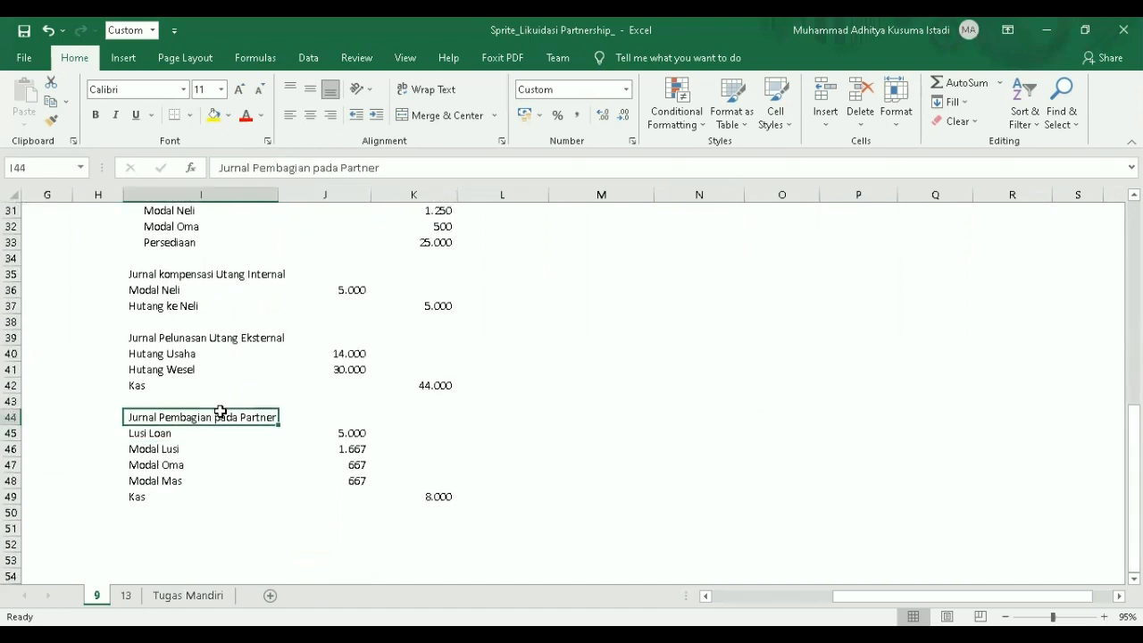
click(436, 499)
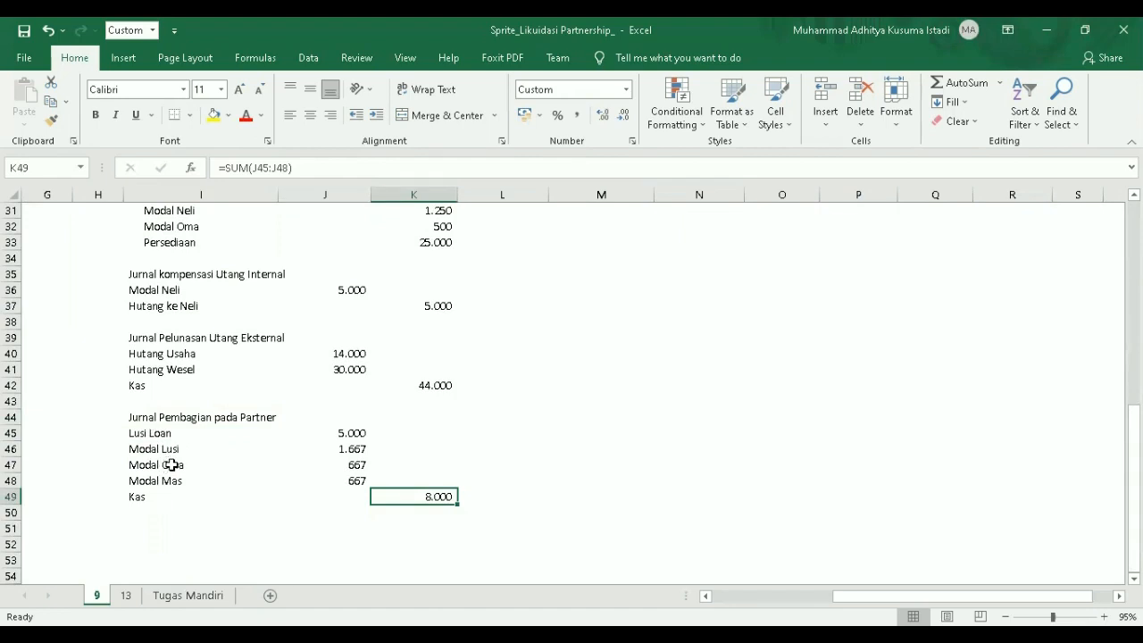
scroll(406, 449, up, 2)
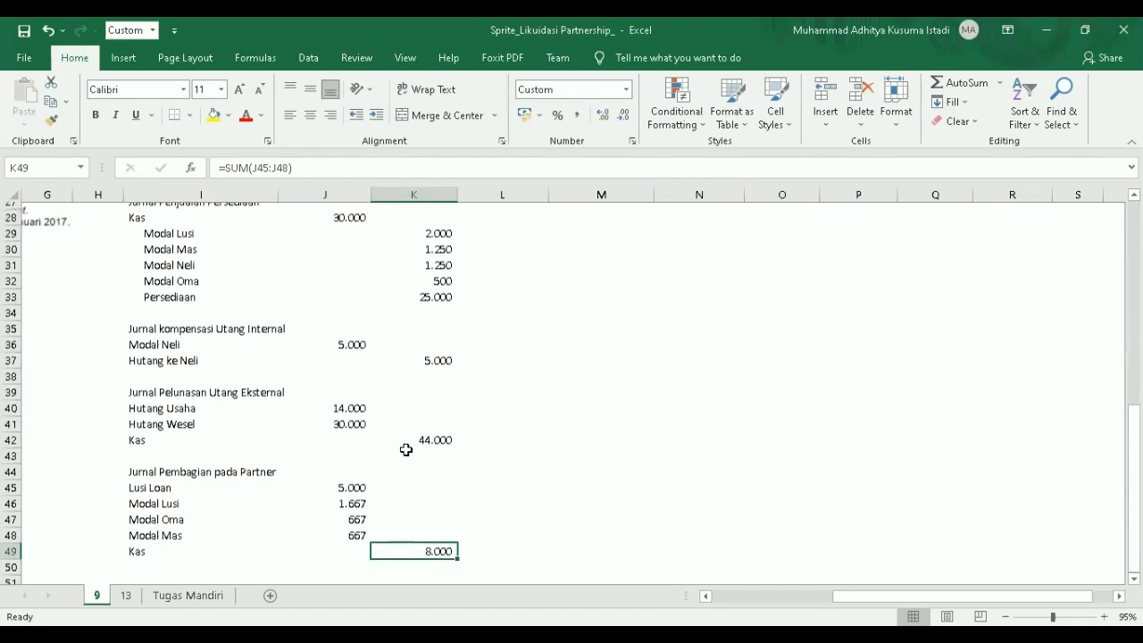